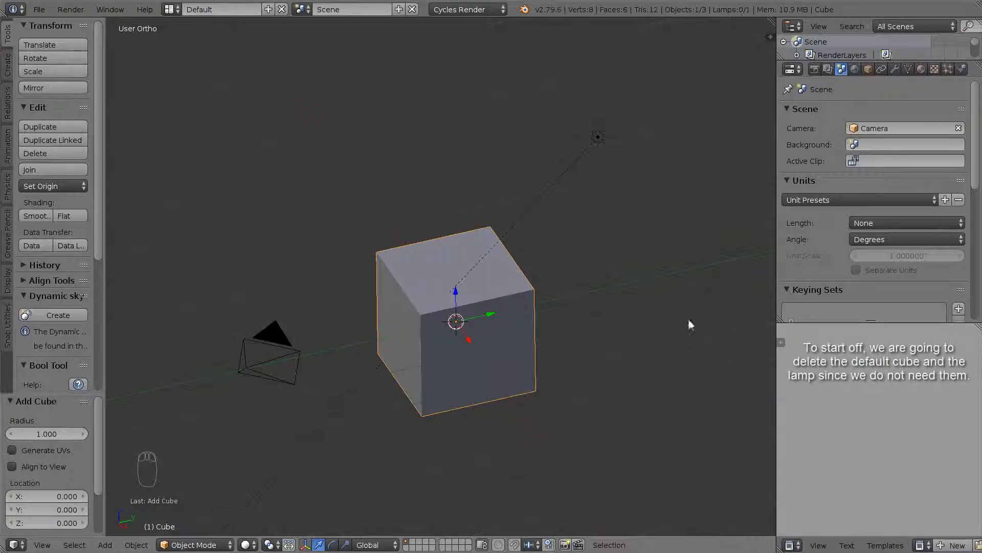
Step: Delete the default cube and the lamp from the scene
right_click(491, 318)
key("x")
left_click(469, 312)
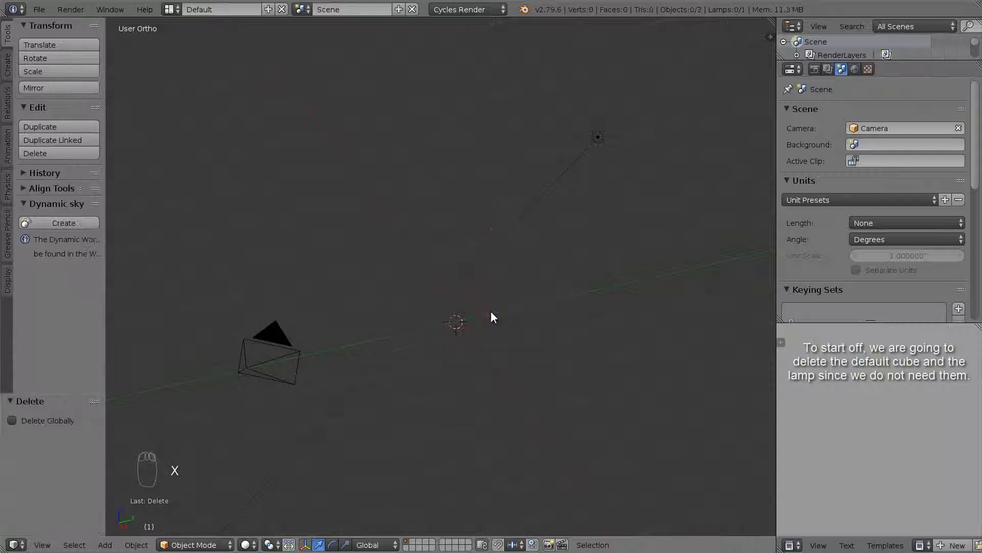
right_click(599, 137)
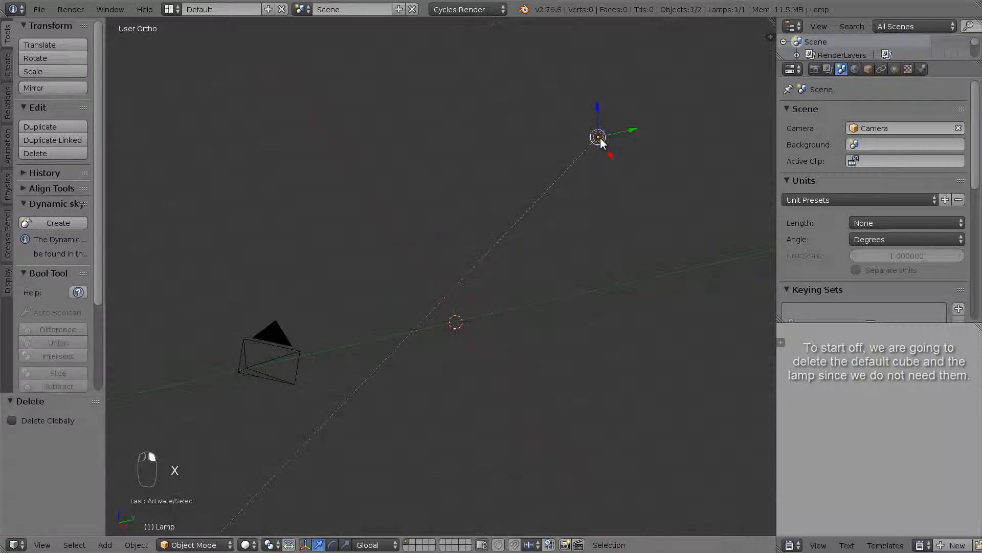
key("x")
left_click(623, 238)
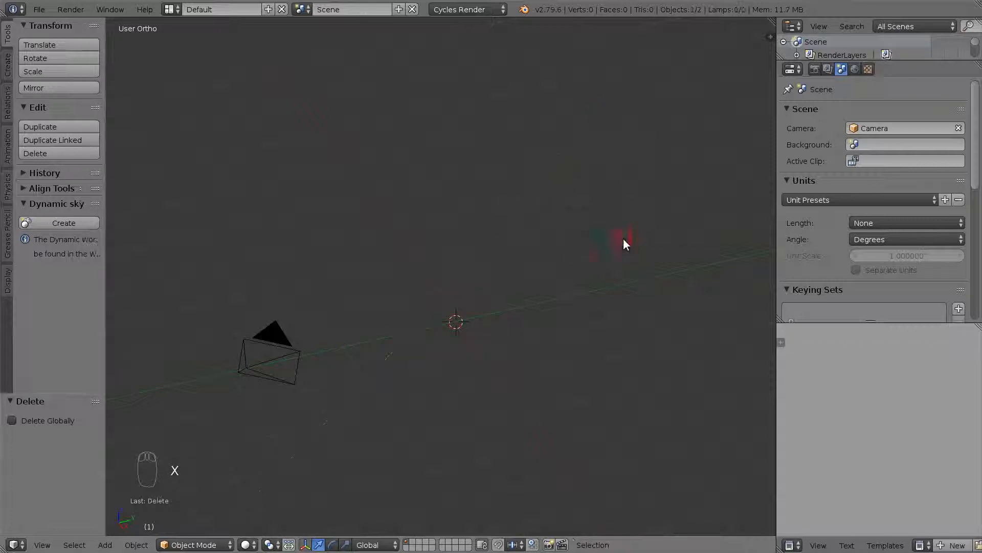
Step: Add a Path curve object at the world origin
key("shift+a")
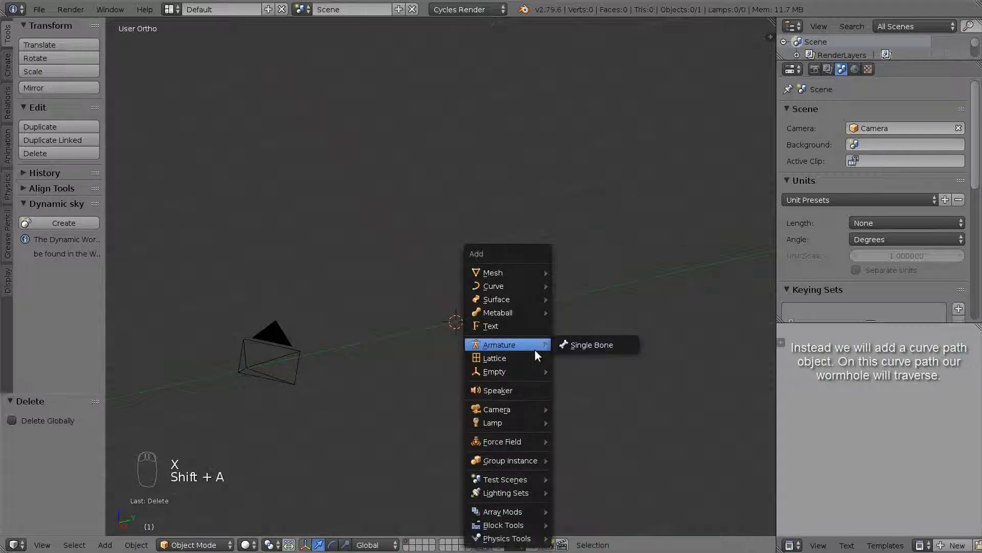
mouse_move(526, 287)
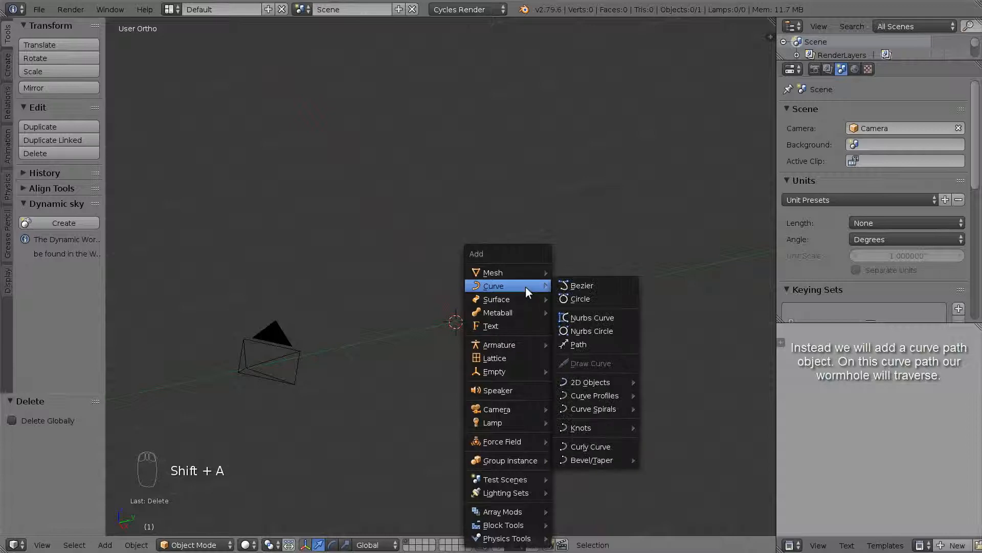
left_click(585, 344)
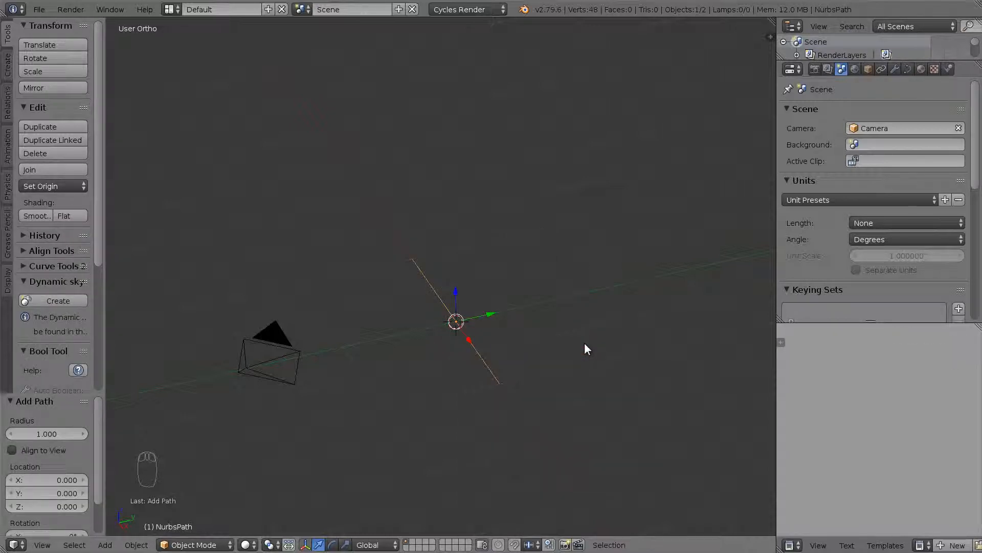
Step: Enter Edit Mode on the path in top view and subdivide the whole curve with one cut
key("KP_7")
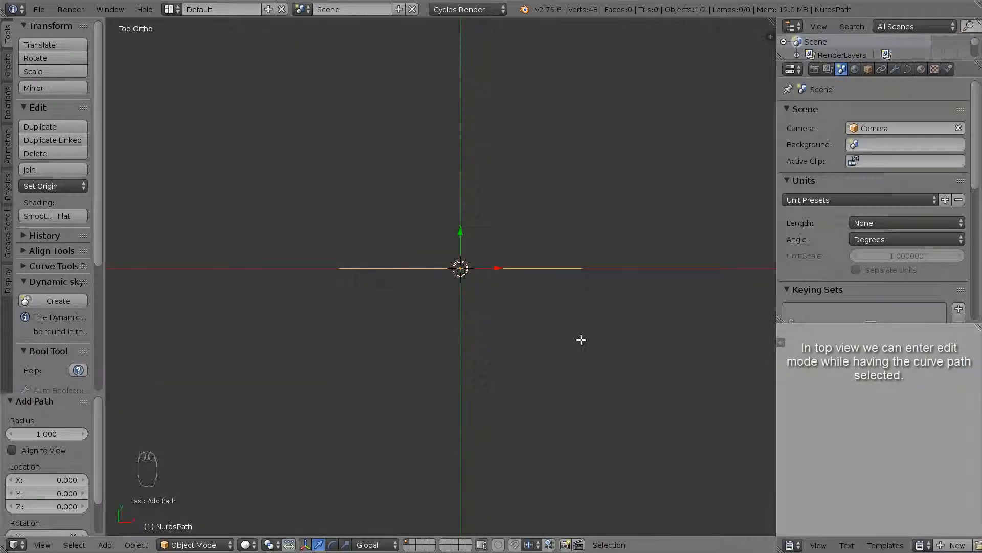
key("Tab")
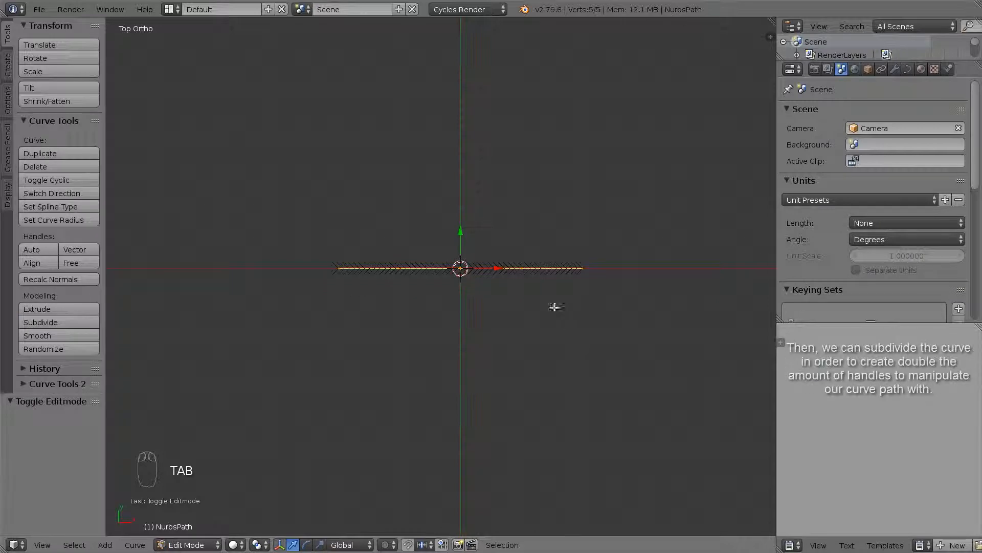
scroll(490, 285, "up", 4)
scroll(543, 318, "down", 3)
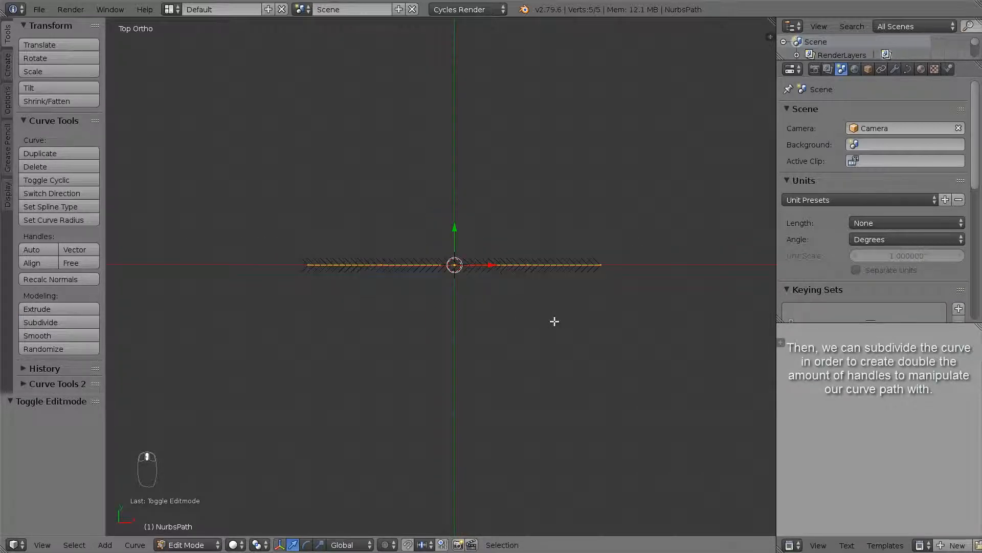
key("w")
left_click(554, 323)
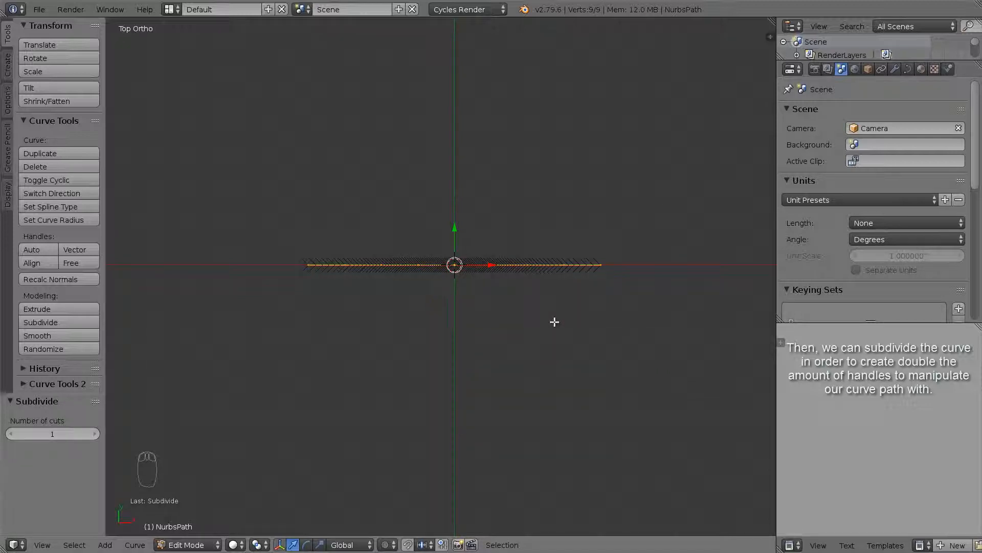
Step: Snap the 3D cursor to the control point at the path's start on the negative X side
right_click(308, 265)
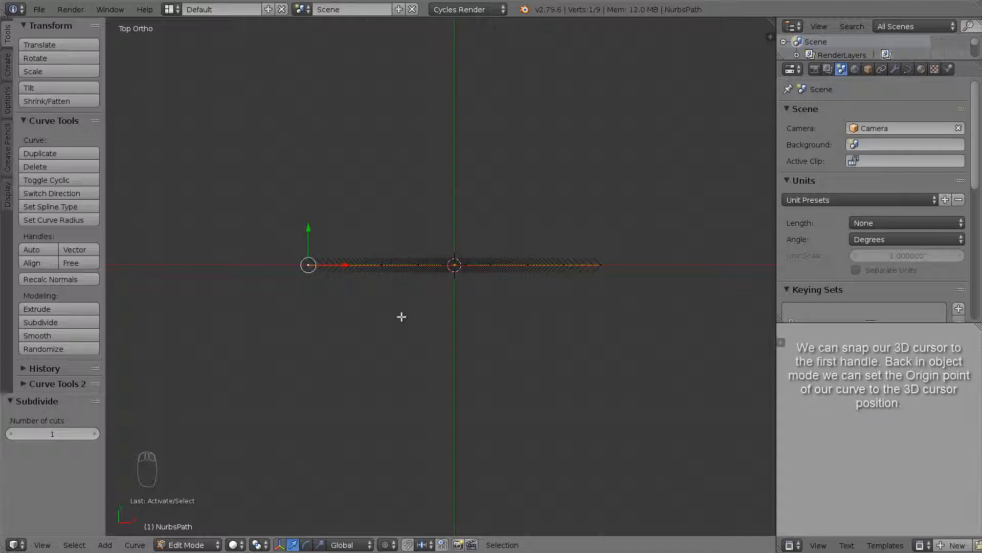
key("shift+s")
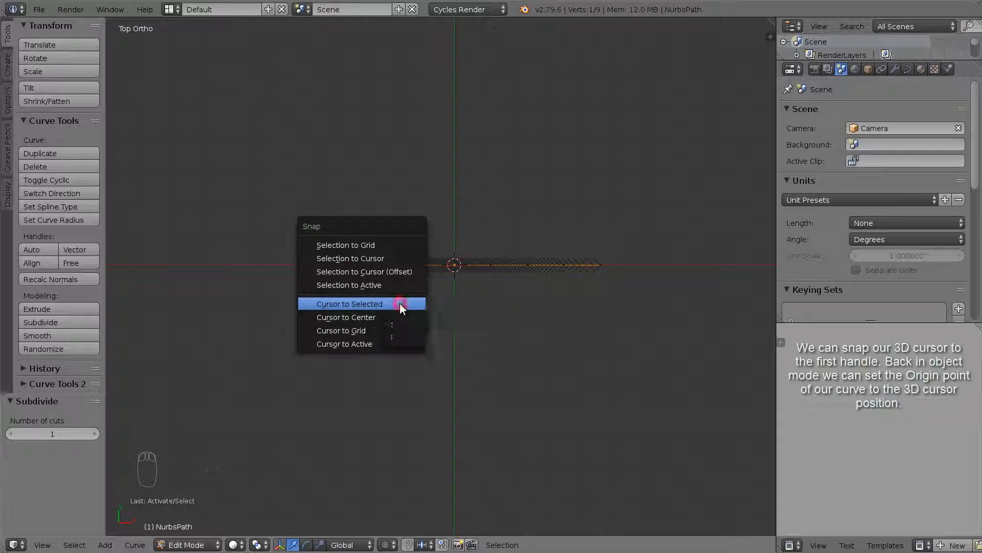
left_click(400, 304)
Step: Return to Object Mode and set the path's origin to the 3D cursor
key("Tab")
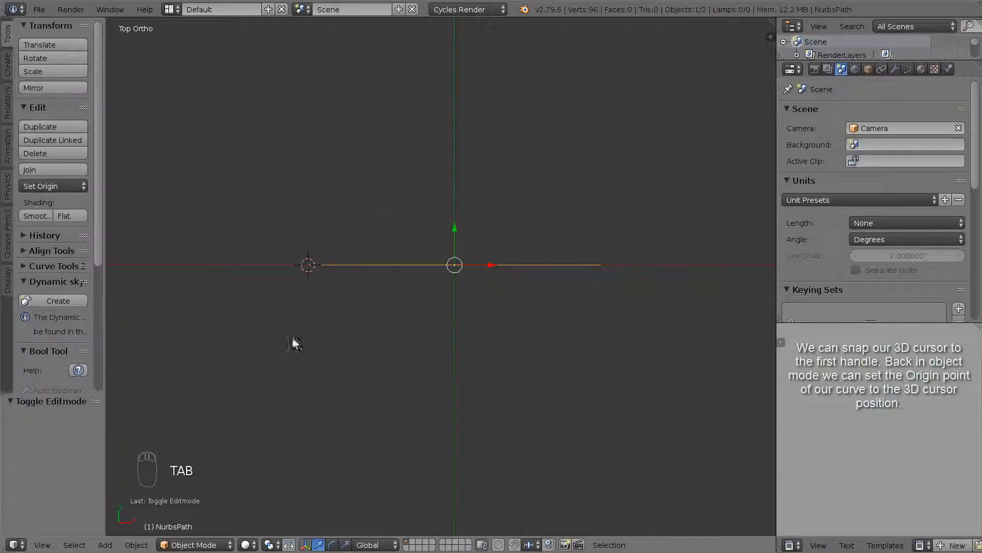
left_click(136, 544)
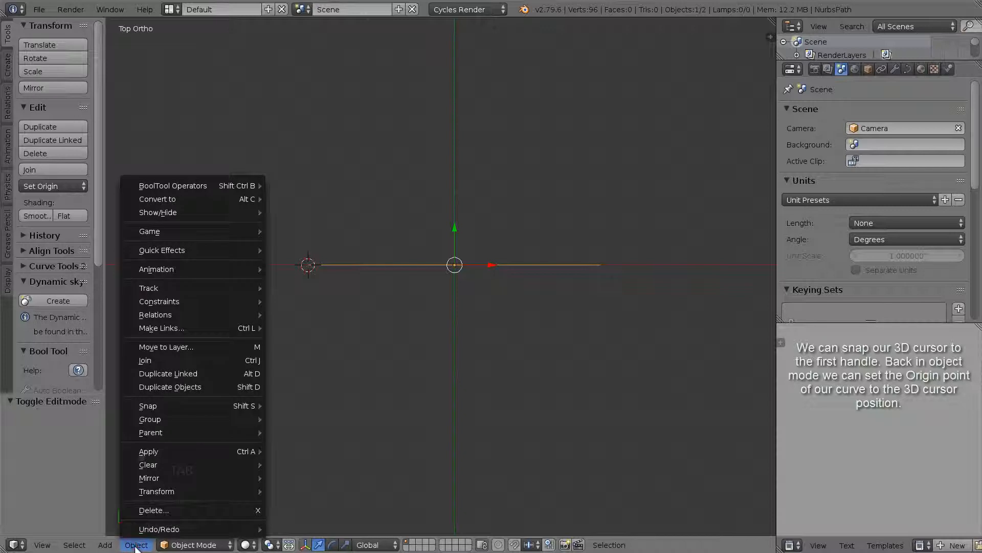
mouse_move(155, 491)
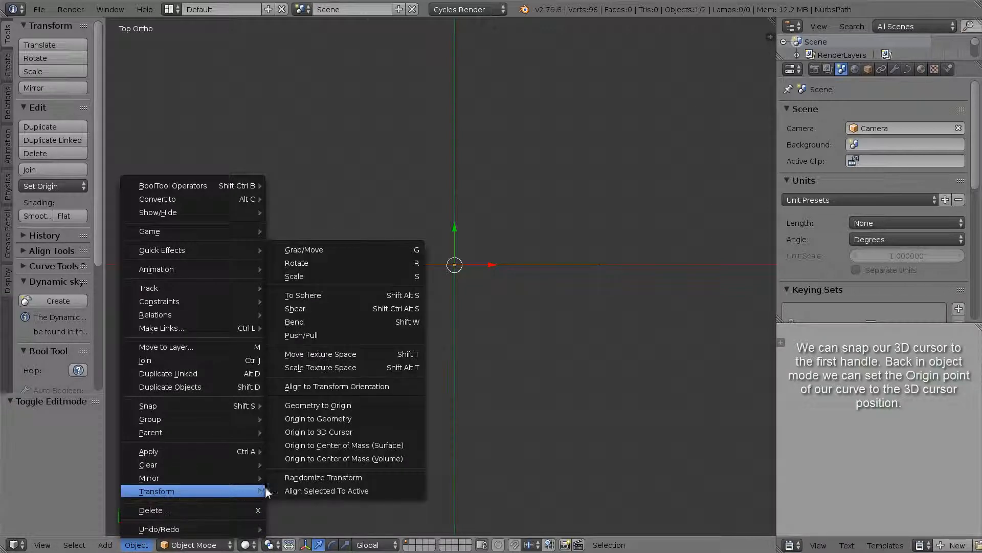
left_click(316, 432)
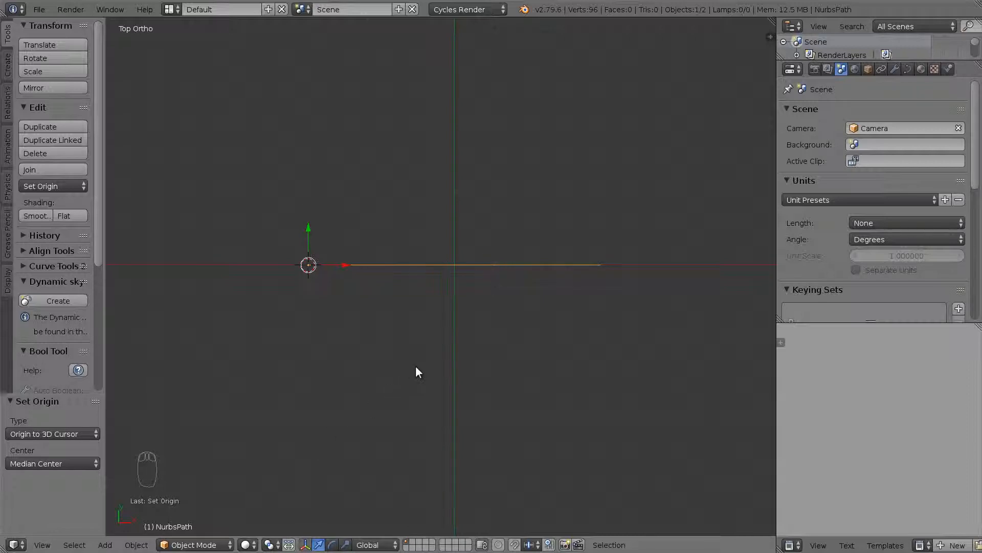
Step: Snap the 3D cursor to the scene center and snap the path object to the cursor
middle_click_drag(417, 369, 399, 302)
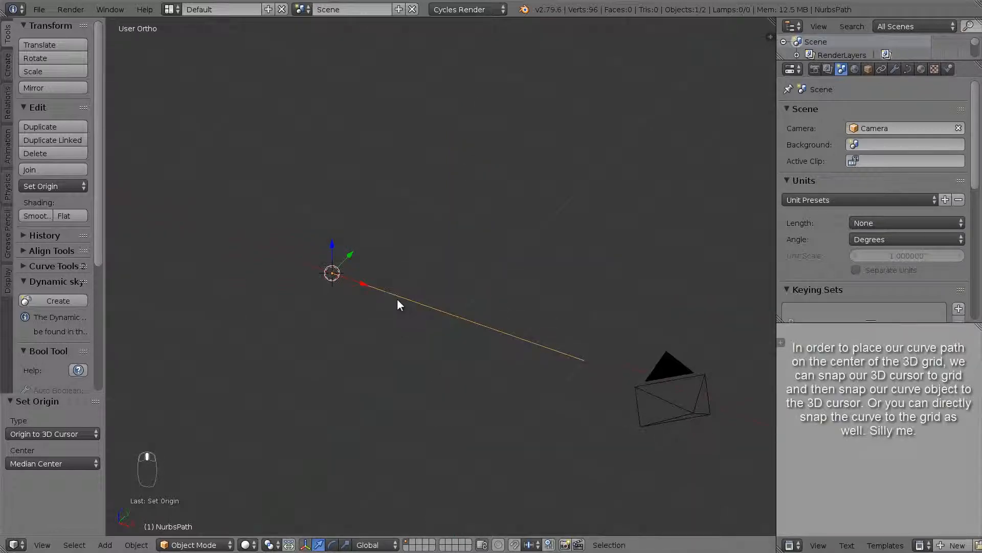
key("shift+s")
left_click(401, 330)
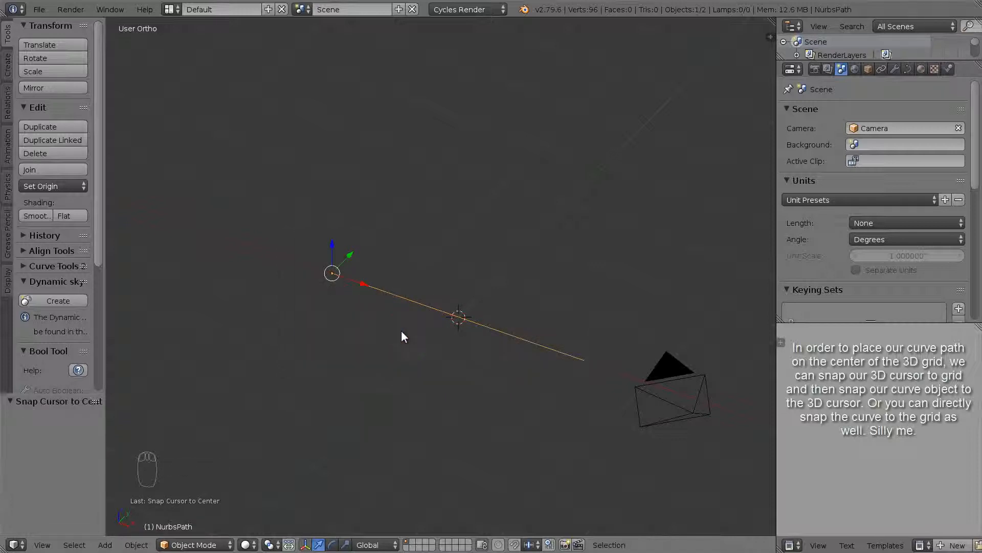
key("shift+s")
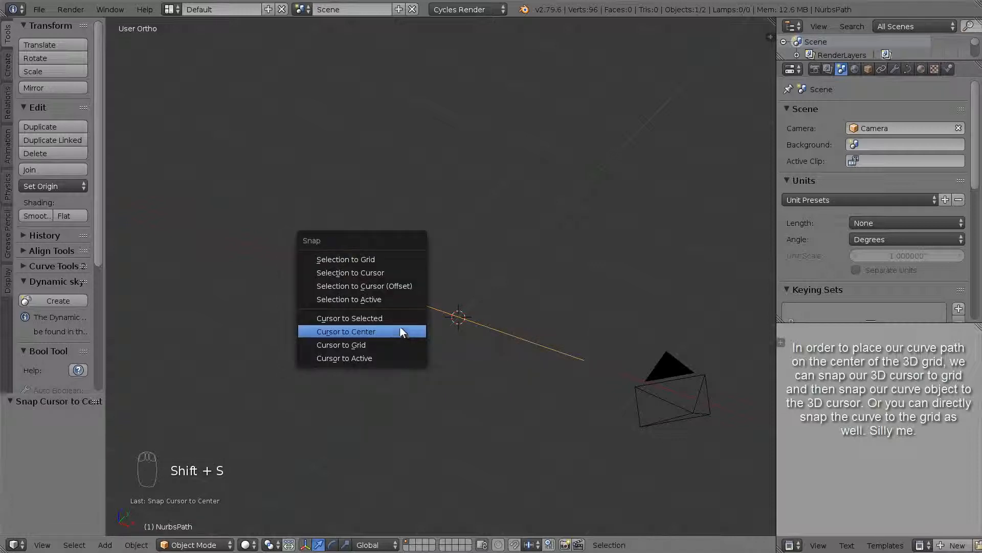
left_click(386, 276)
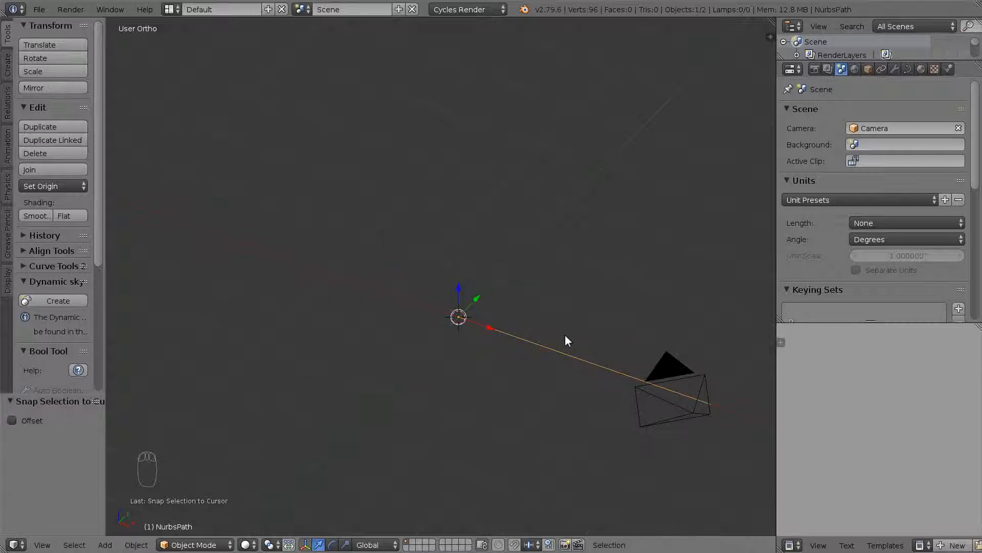
Step: Scale the path object up to about 3.05 times its size in top view
key("KP_7")
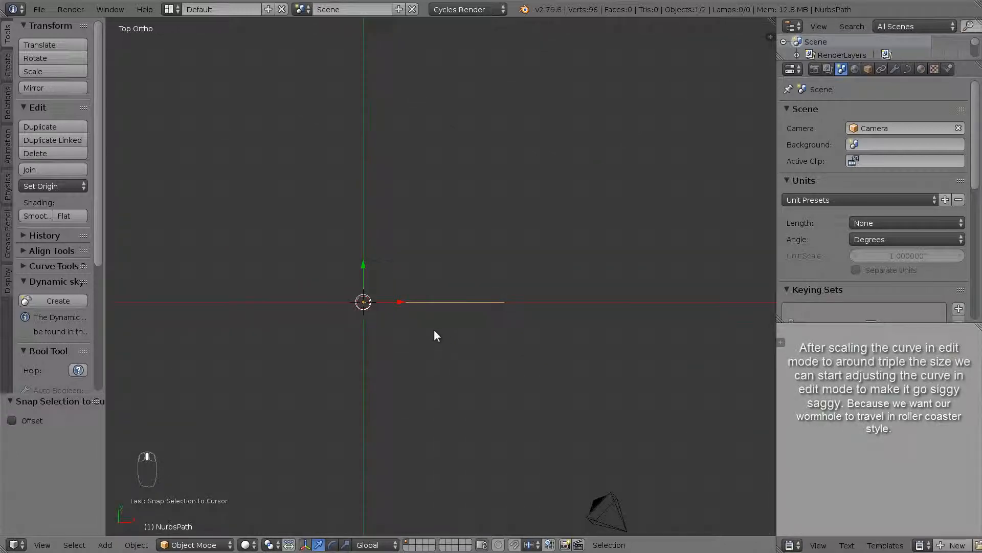
key("s")
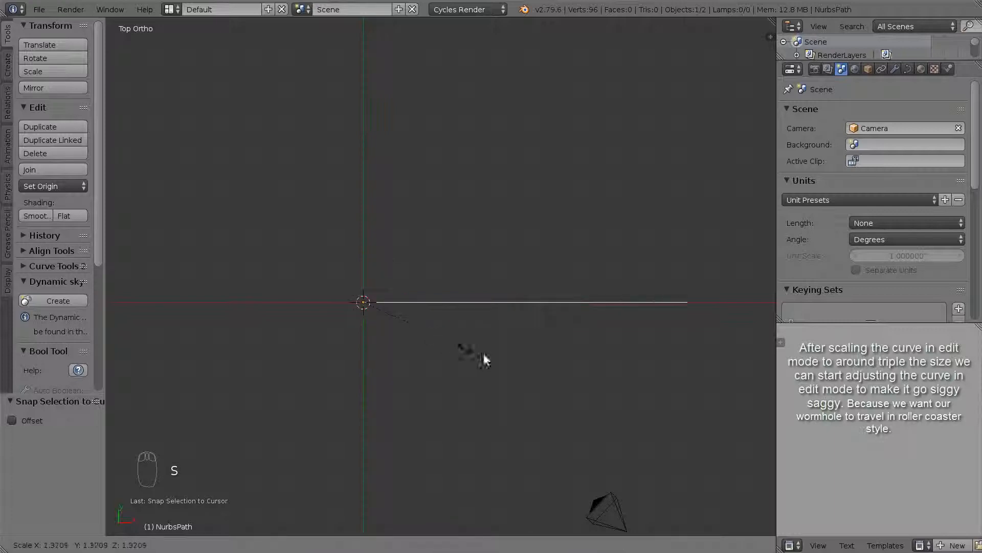
left_click(495, 361)
Step: In Edit Mode, move the second control point about 0.93 up in Y, the fourth about 0.76 down, and the sixth up
middle_click_drag(502, 358, 449, 358, "shift")
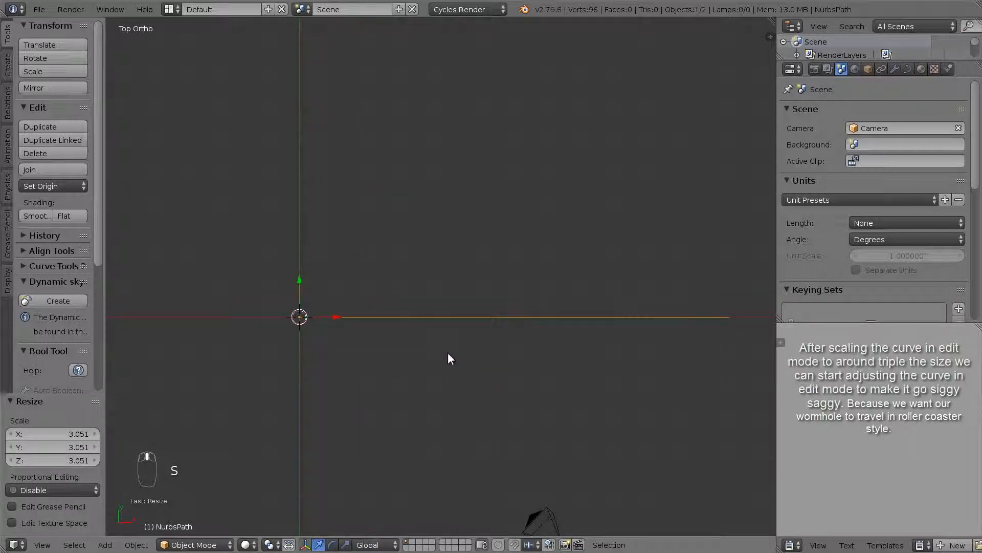
key("Tab")
right_click(358, 317)
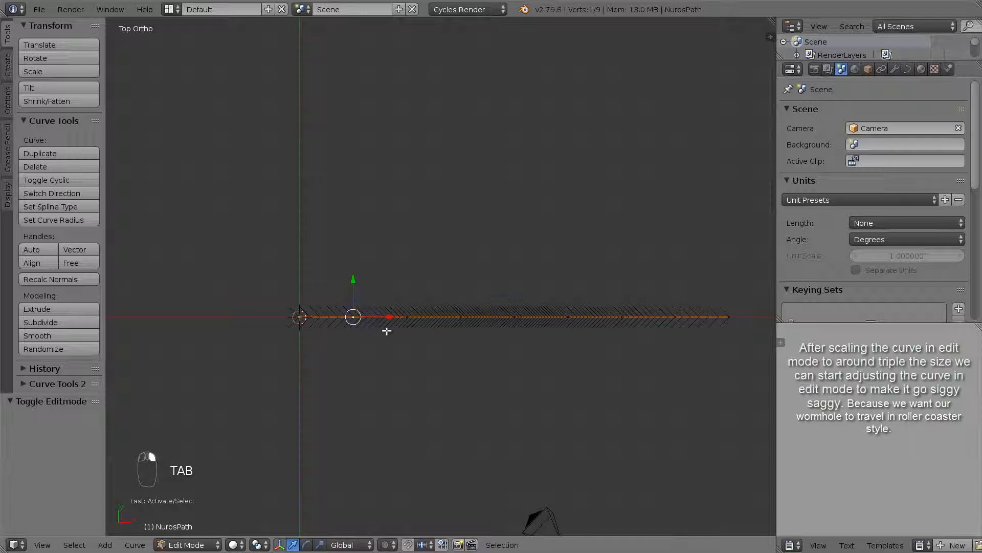
key("g")
left_click(406, 304)
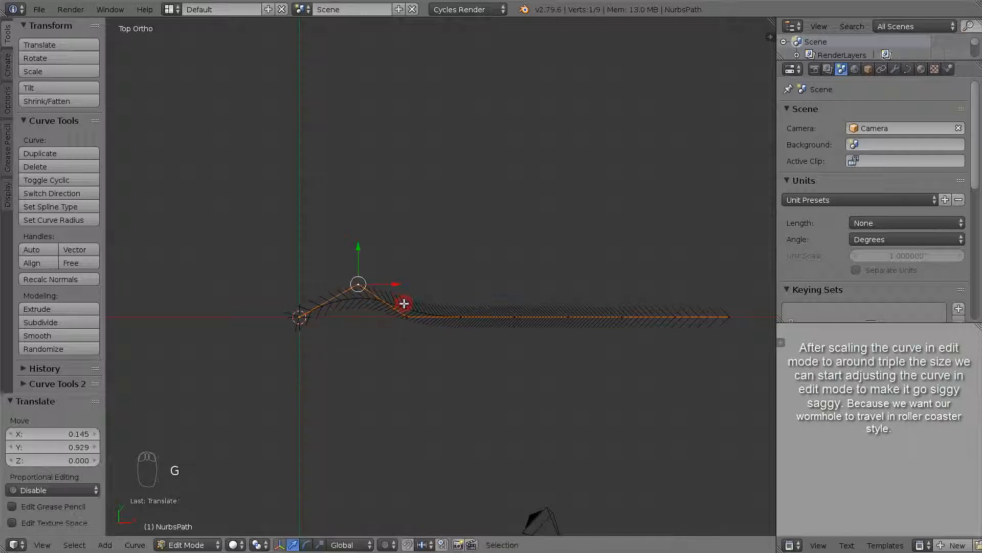
right_click(463, 325)
key("g")
left_click(463, 347)
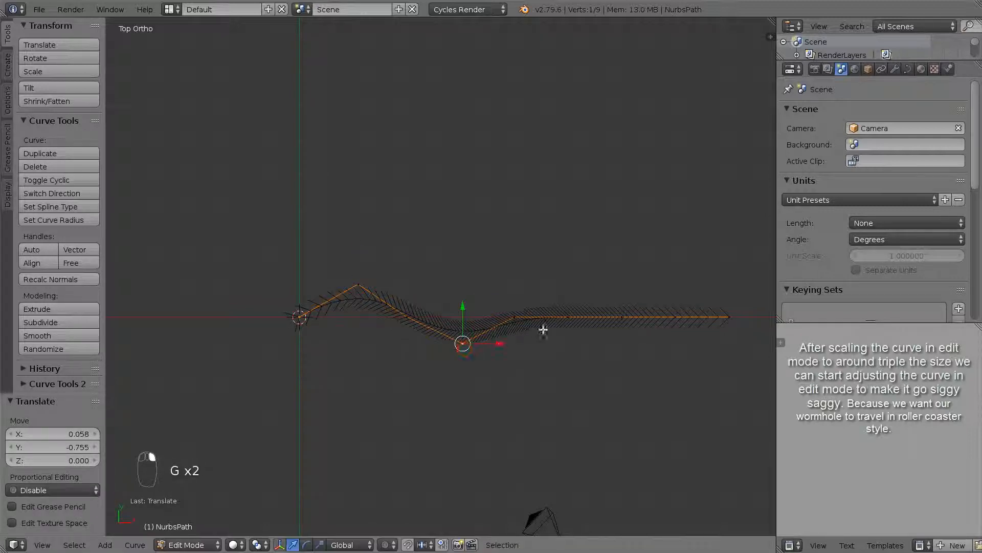
right_click(567, 317)
key("g")
left_click(559, 272)
Step: Move the eighth control point down in Y and pull the end point about 0.77 back along X
middle_click_drag(616, 329, 506, 349, "shift")
right_click(557, 315)
key("g")
left_click(592, 341)
right_click(614, 318)
key("g")
left_click(588, 315)
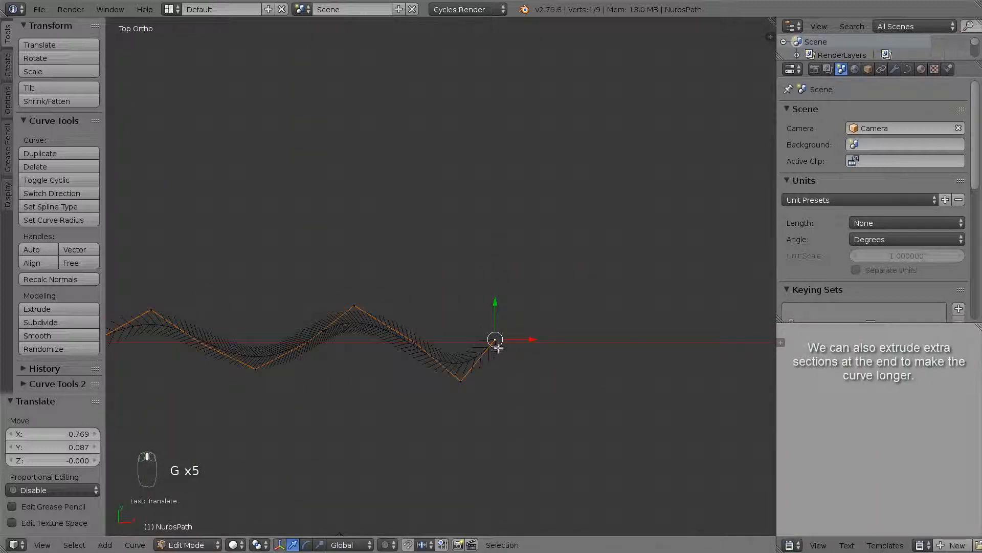
Step: Extrude four more segments from the curve's end, rising into a crest and then curving down past the X axis
key("e")
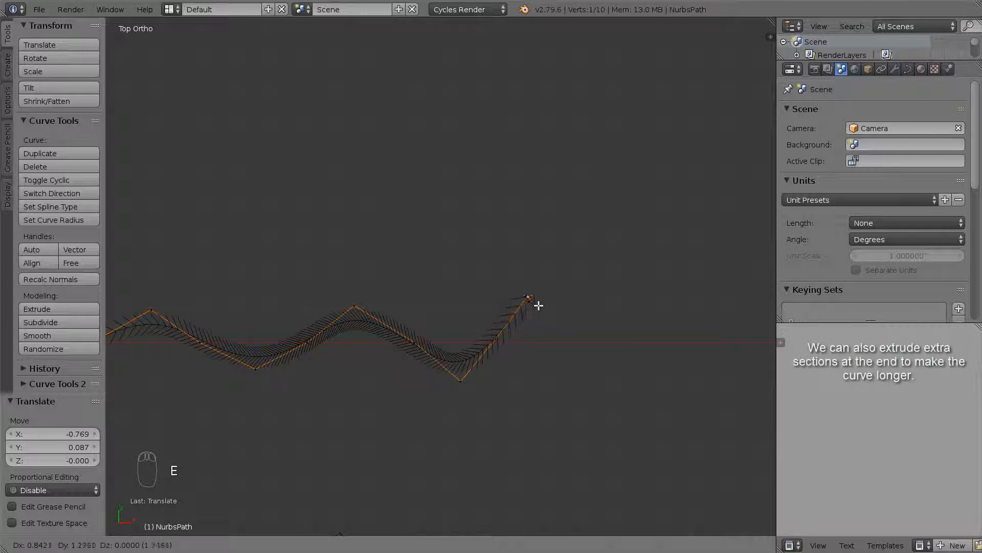
left_click(538, 306)
key("e")
left_click(637, 326)
key("e")
left_click(675, 382)
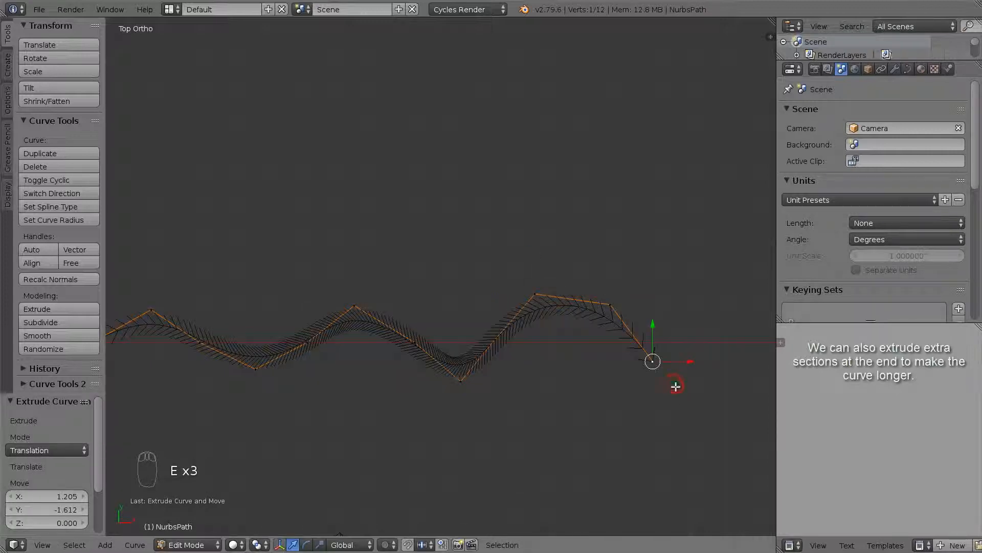
key("e")
left_click(701, 456)
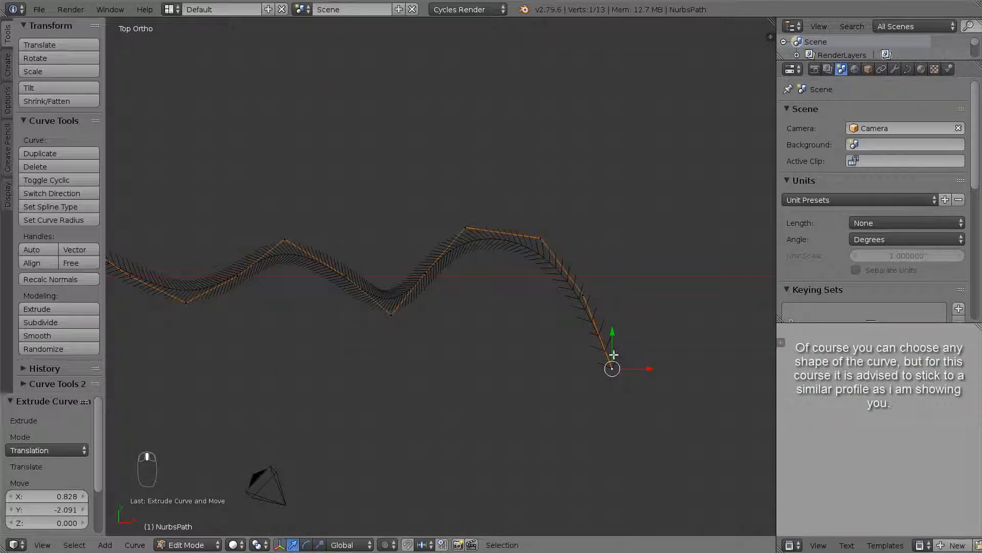
Step: Move the first extruded point about 0.31 along X, and the point before it about 0.55 in X and -0.48 in Y
right_click(465, 229)
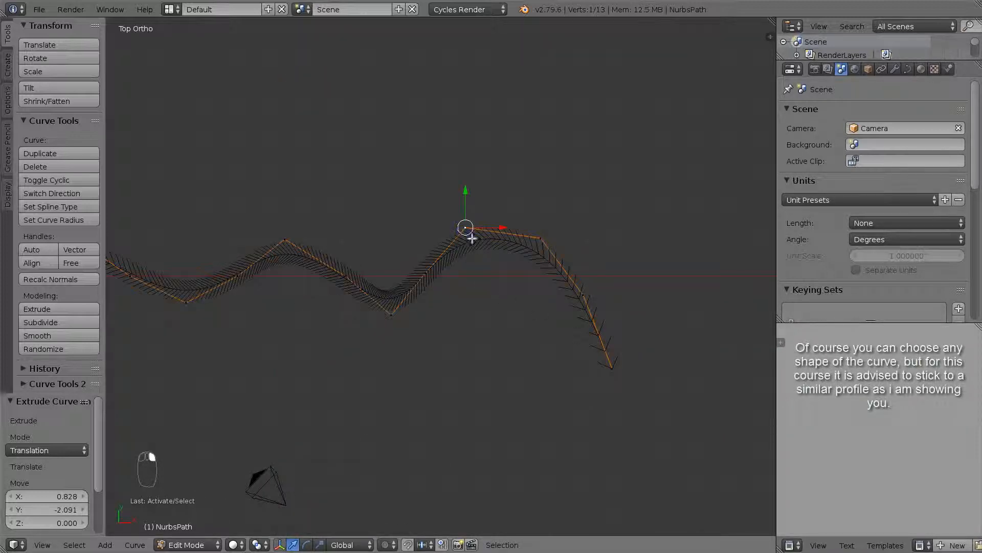
key("g")
left_click(432, 272)
key("g")
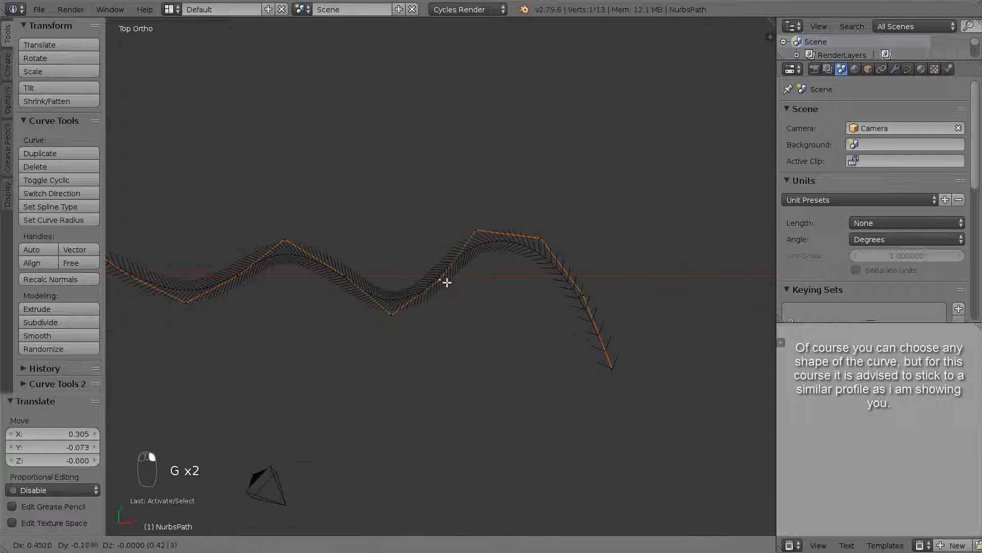
left_click(450, 289)
Step: Round the middle bend by moving the seventh control point about 0.52 up in Y and the eighth about 0.25 back in X
right_click(357, 284)
key("g")
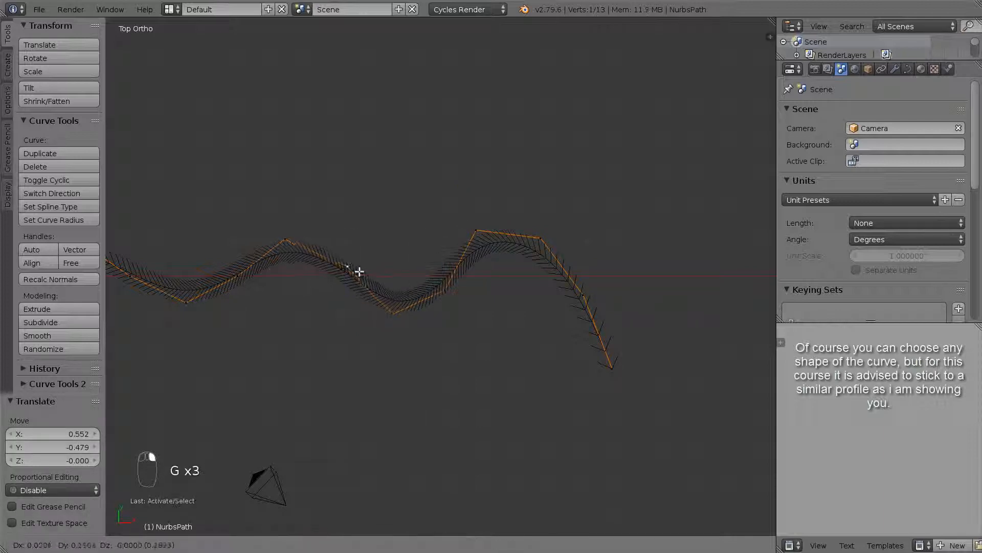
left_click(356, 263)
right_click(385, 306)
key("g")
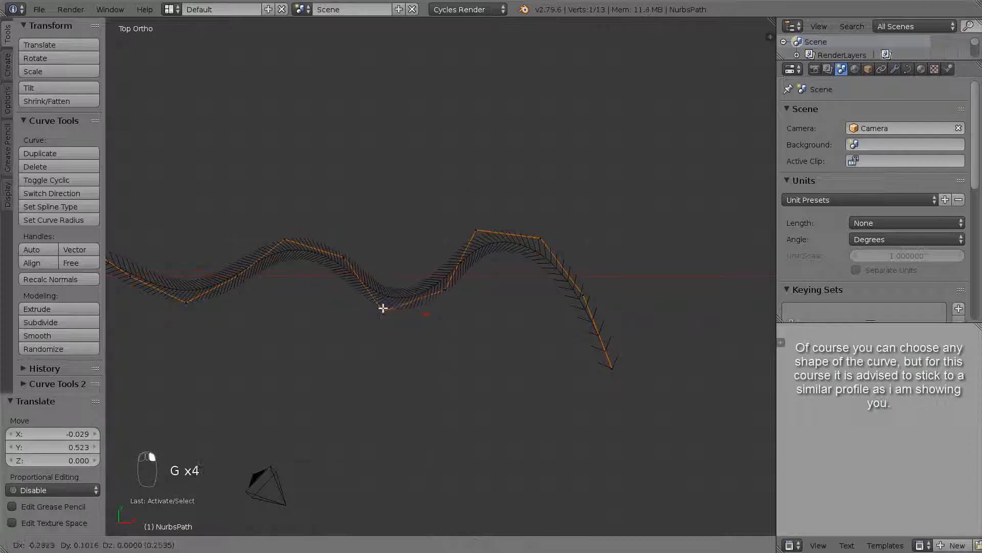
left_click(383, 311)
middle_click_drag(383, 310, 445, 323, "shift")
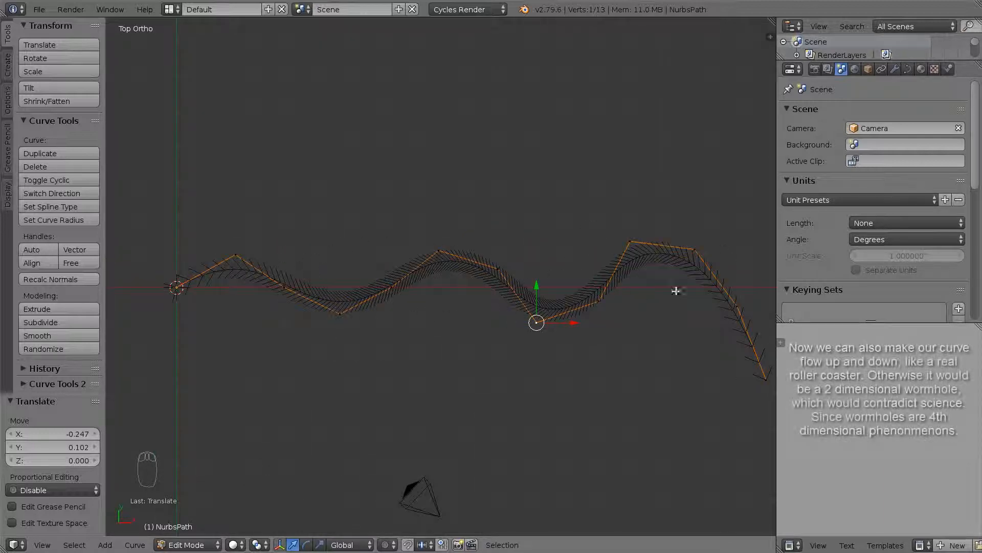
Step: Raise the curve's third, sixth and ninth control points together about 1.5 in Z
middle_click_drag(564, 305, 449, 252)
middle_click_drag(497, 289, 440, 333)
right_click(338, 367)
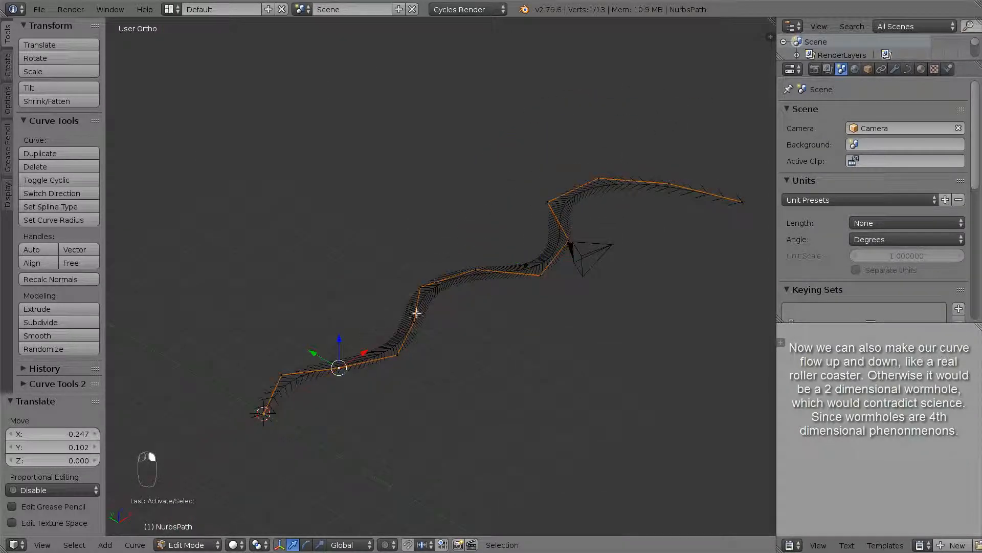
right_click(420, 287, "shift")
right_click(568, 241, "shift")
key("g")
key("z")
left_click(479, 282)
middle_click_drag(479, 281, 457, 223)
key("g")
key("z")
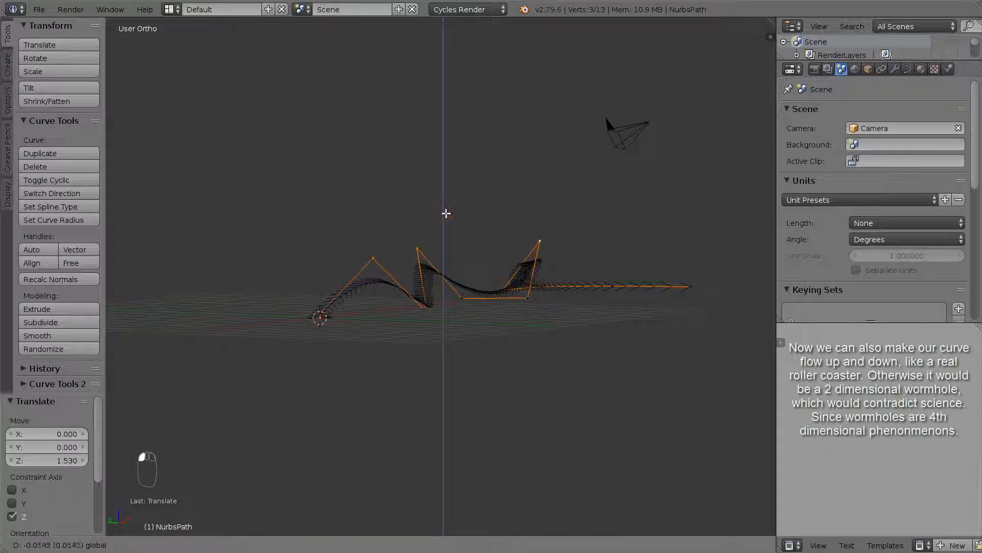
left_click(524, 266)
Step: Raise the last two control points at the curve's far end about 0.88 in Z
middle_click_drag(538, 268, 480, 307)
right_click(614, 318)
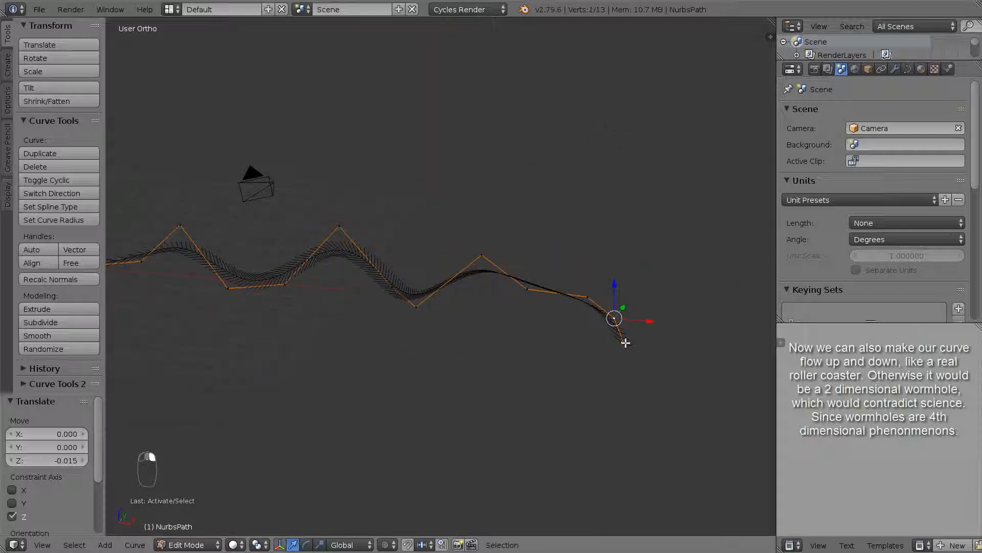
right_click(624, 339, "shift")
key("g")
key("z")
left_click(627, 305)
Step: Raise the curve's end point further in Z and return to Object Mode
right_click(625, 309)
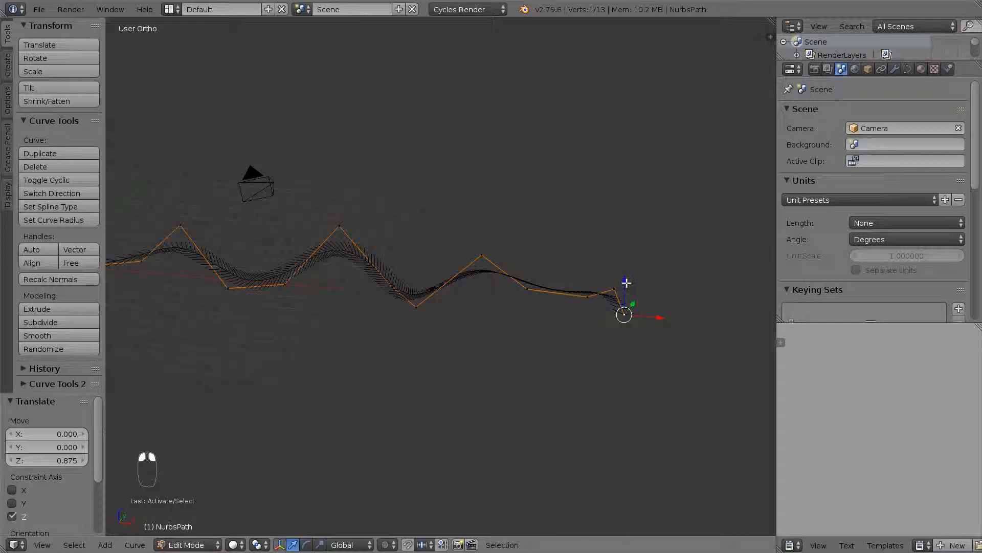
key("g")
key("z")
left_click(628, 244)
middle_click_drag(529, 302, 602, 307)
mouse_move(400, 352)
middle_mouse_down()
mouse_move(419, 344)
mouse_move(458, 383)
mouse_move(438, 421)
mouse_move(399, 362)
mouse_move(415, 348)
middle_mouse_up()
key("Tab")
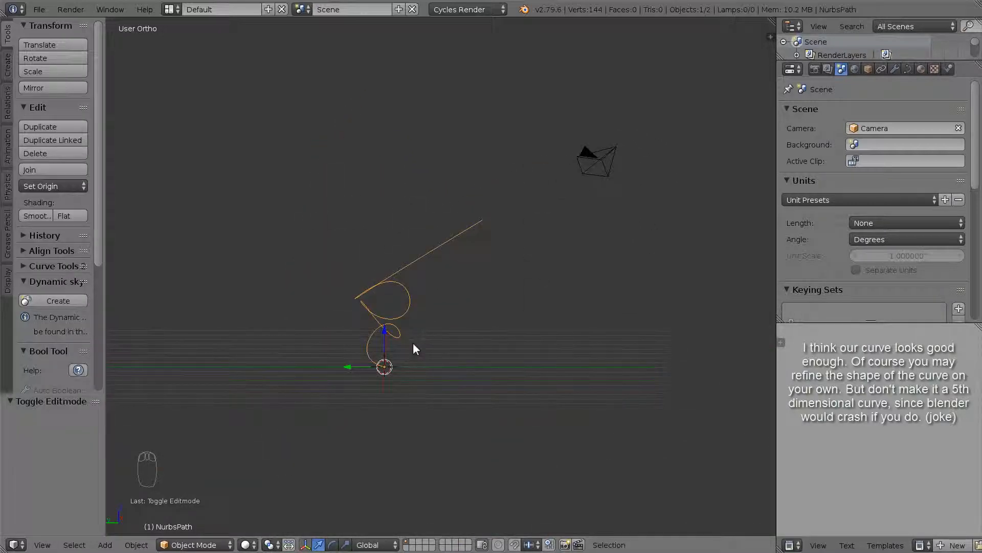
Step: In top view, add an ico sphere mesh at the start of the path
key("KP_7")
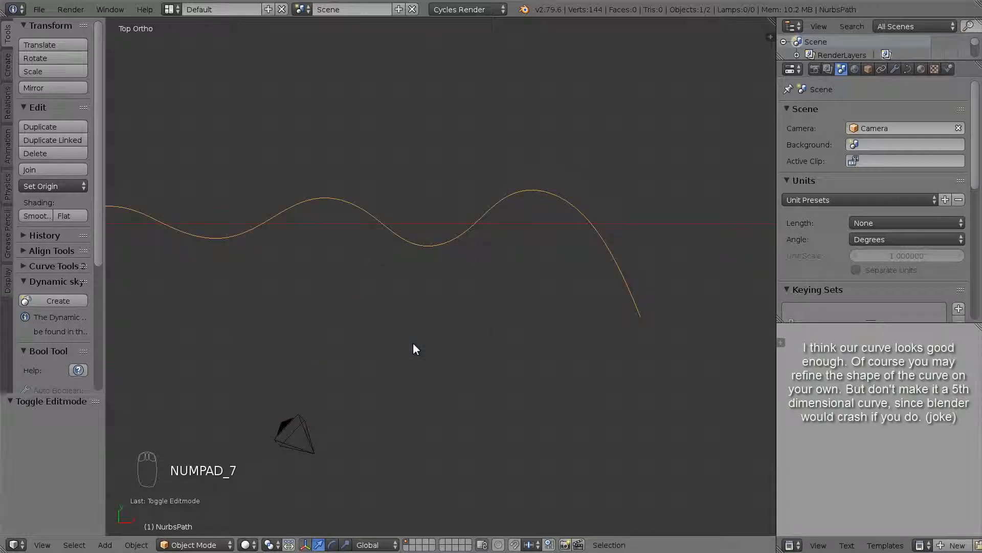
scroll(414, 343, "down", 2)
middle_click_drag(325, 335, 371, 331, "shift")
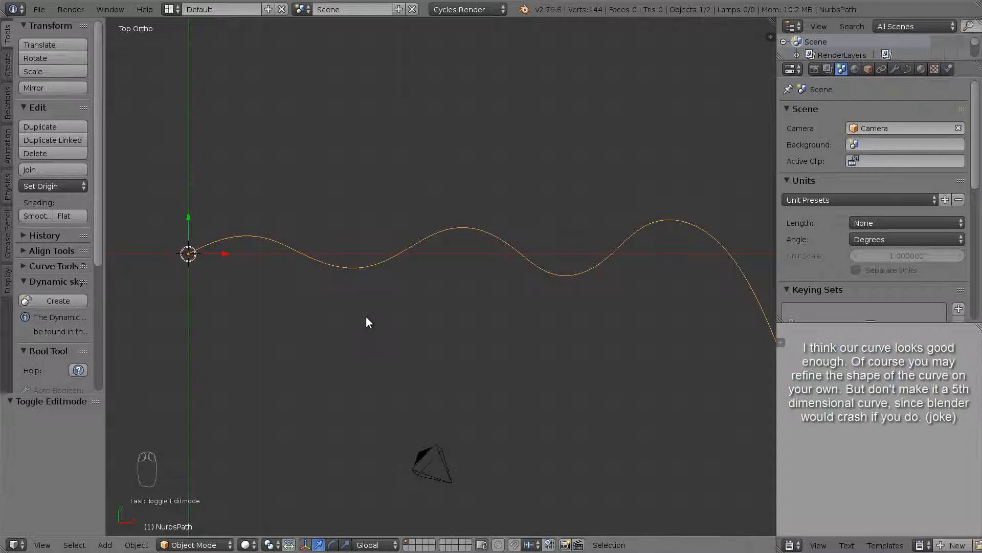
middle_click_drag(366, 315, 497, 332, "shift")
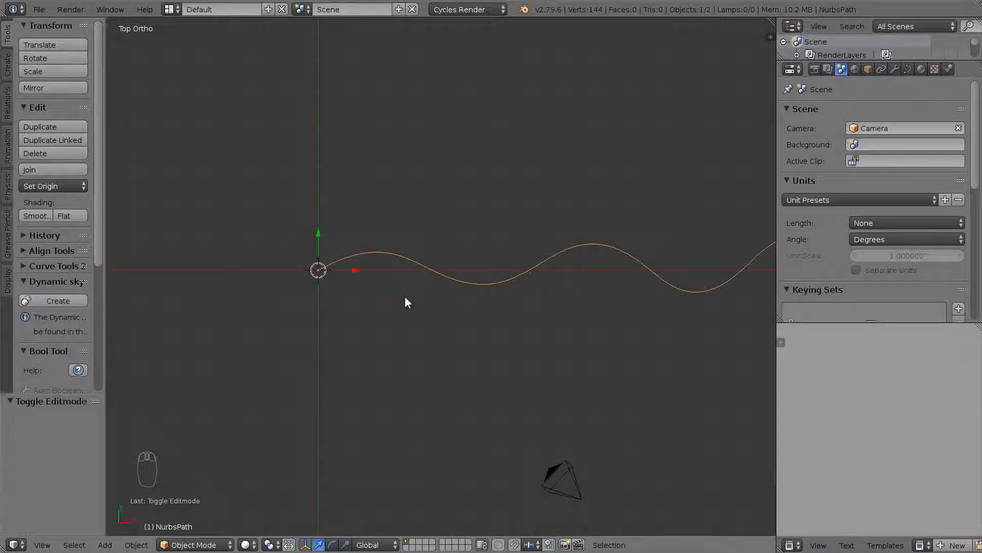
key("shift+a")
mouse_move(407, 302)
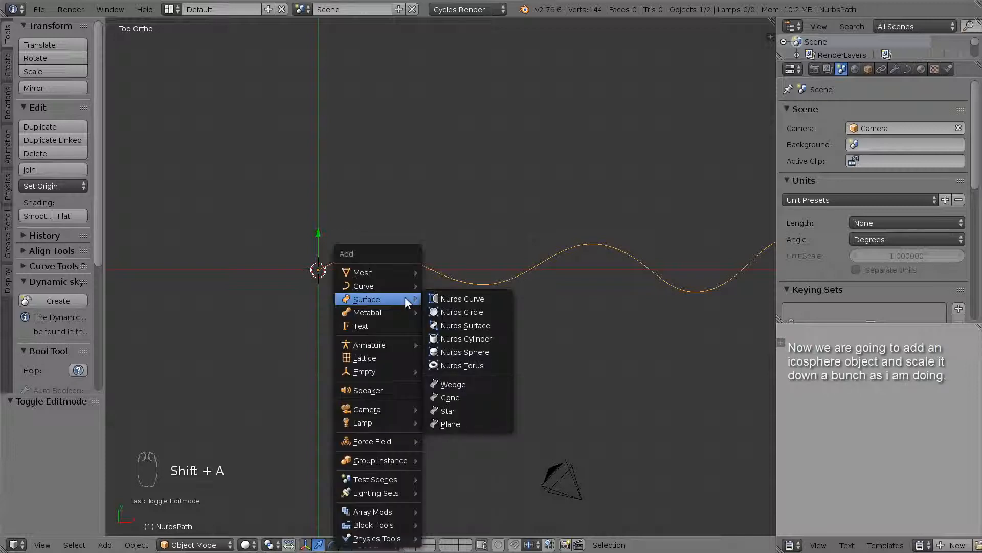
mouse_move(401, 274)
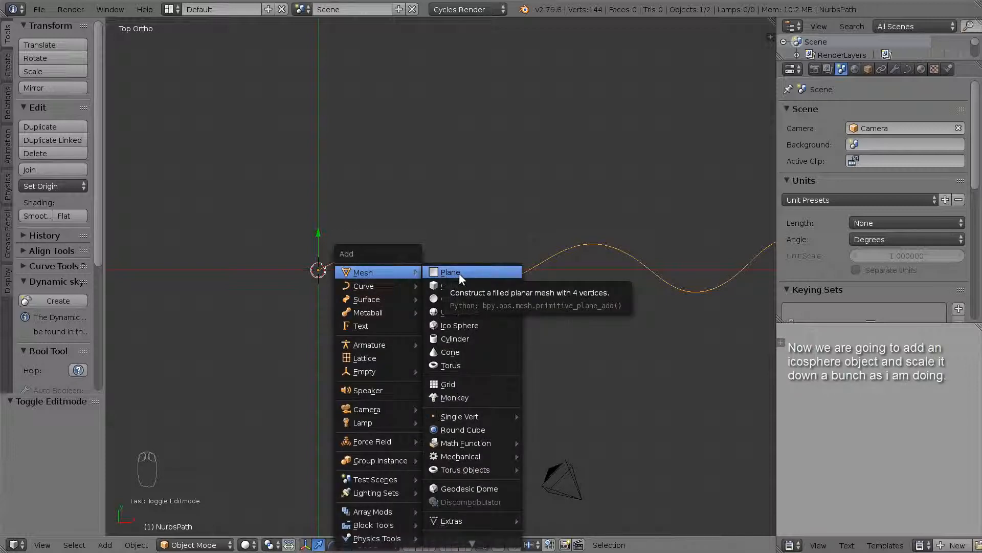
left_click(465, 323)
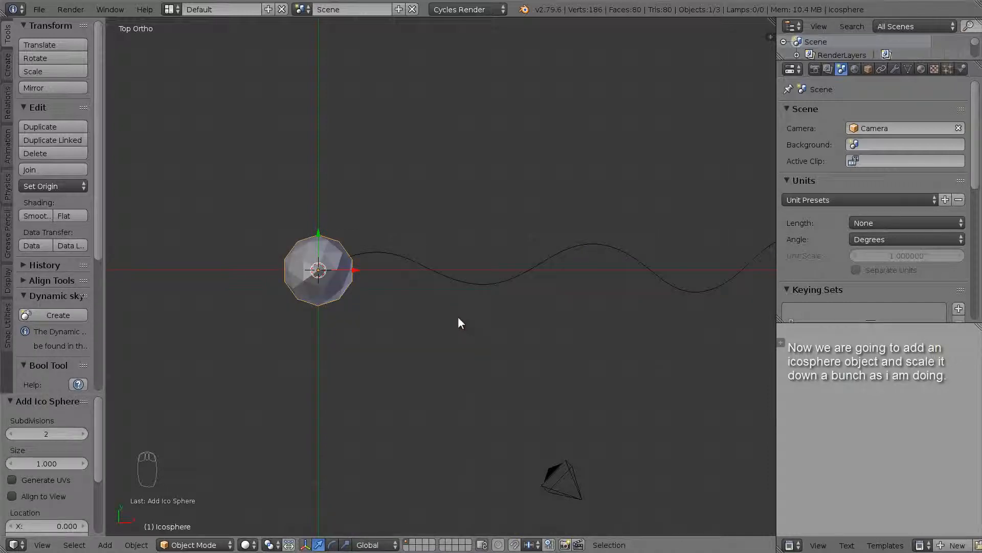
Step: Scale the ico sphere down to about 0.08 and apply its scale
key("s")
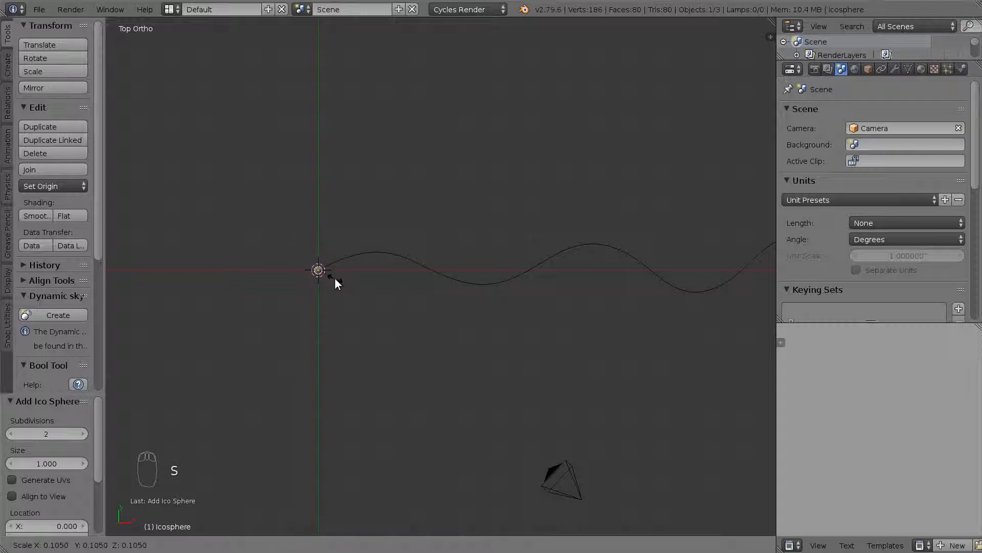
left_click(331, 275)
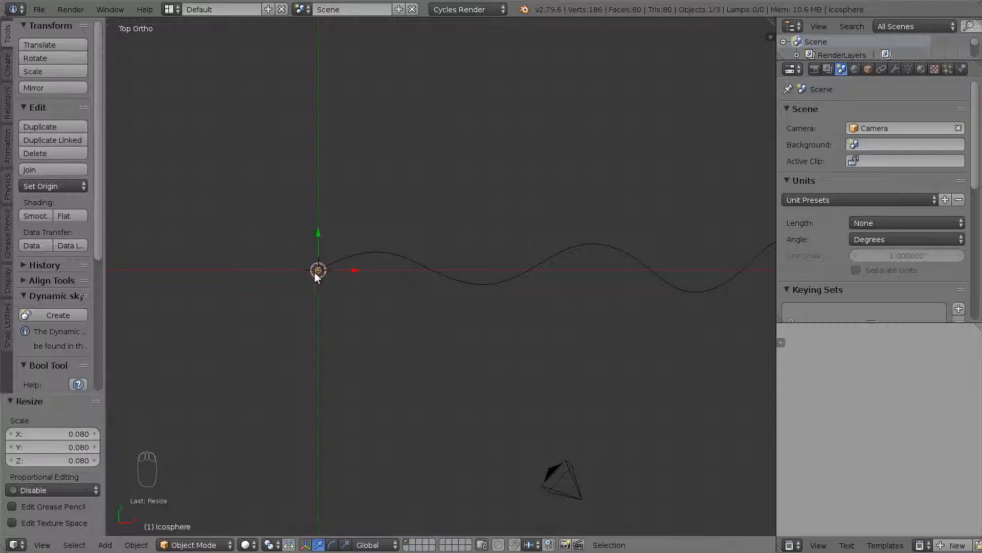
scroll(328, 271, "up", 5)
scroll(343, 270, "down", 2)
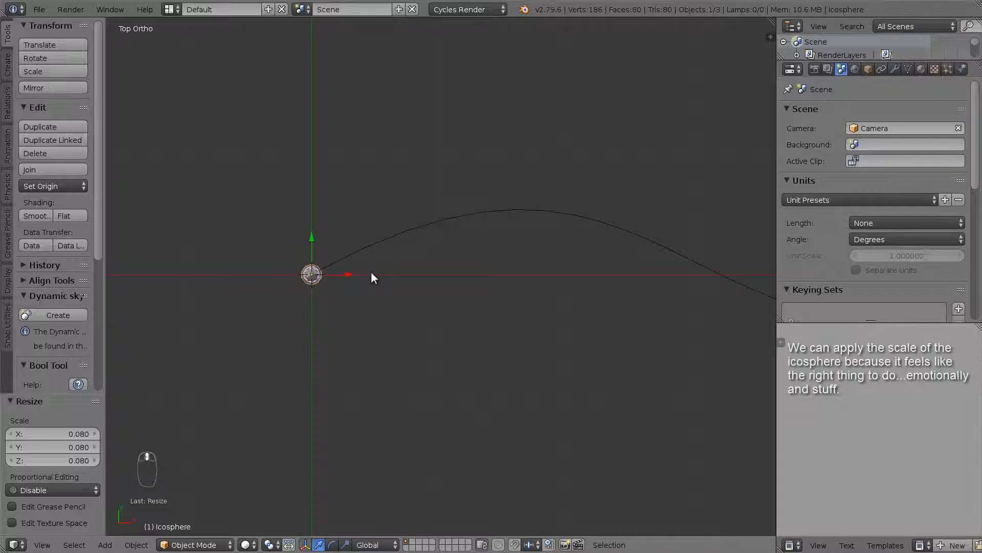
middle_click_drag(363, 273, 355, 279, "shift")
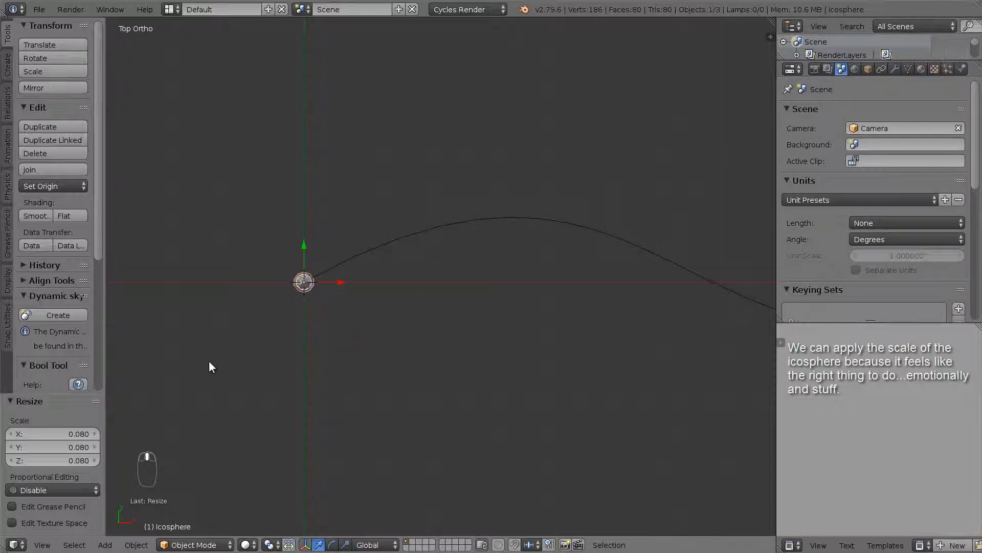
left_click(137, 544)
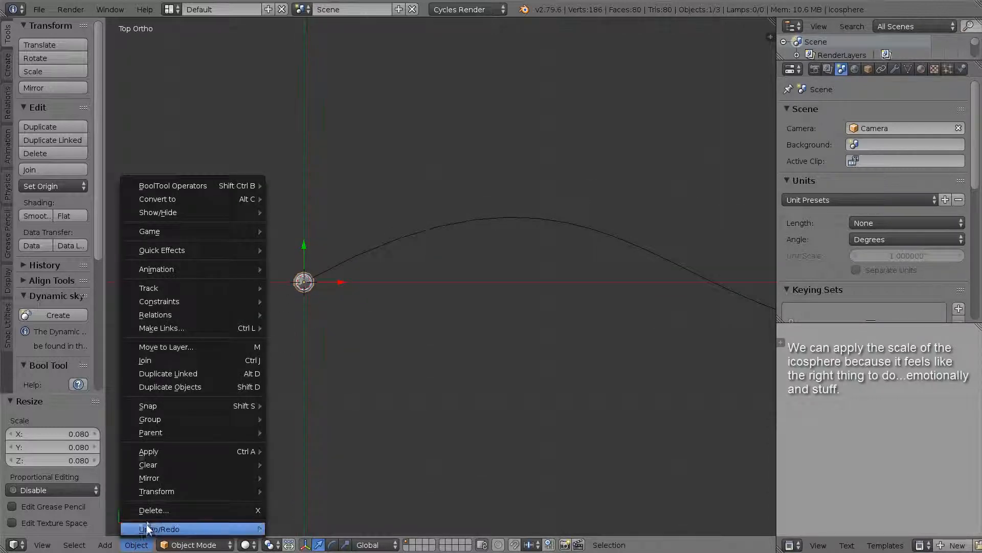
mouse_move(172, 451)
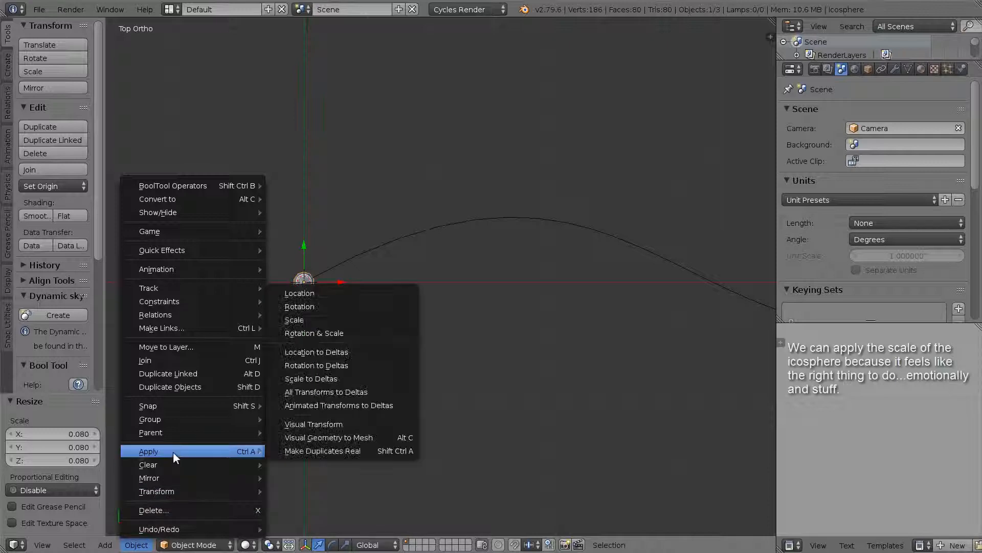
left_click(313, 323)
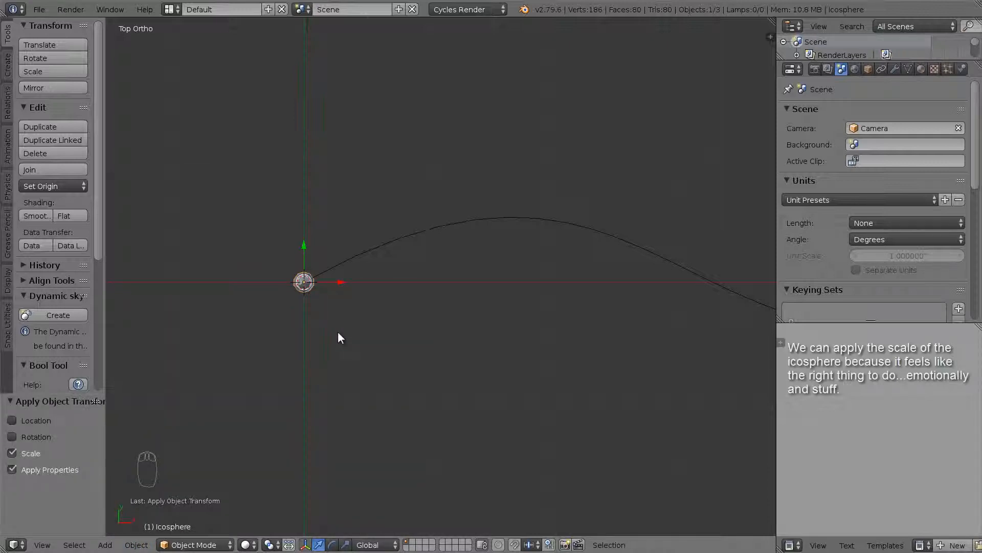
Step: Add a Follow Path constraint to the ico sphere with NurbsPath as its target
middle_click_drag(449, 310, 351, 329, "shift")
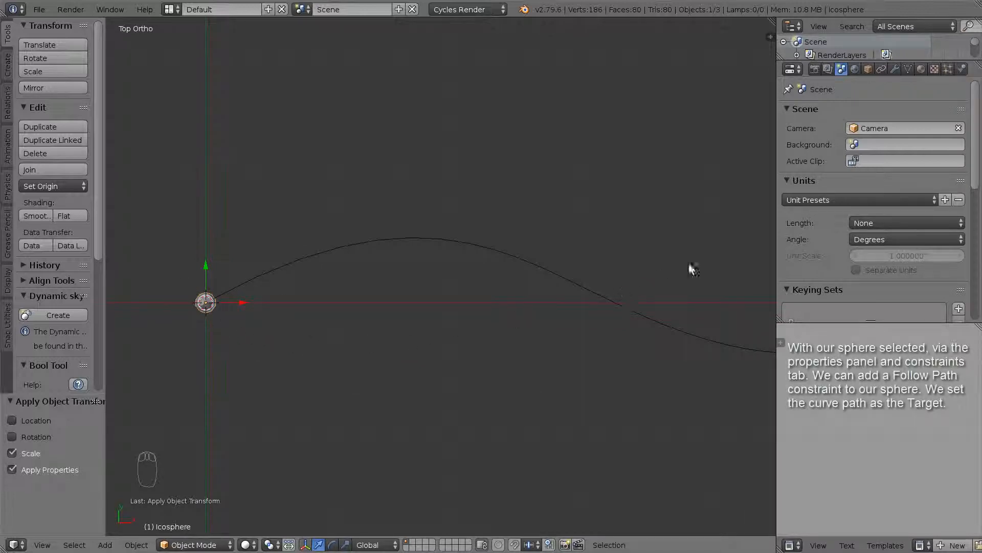
left_click(880, 68)
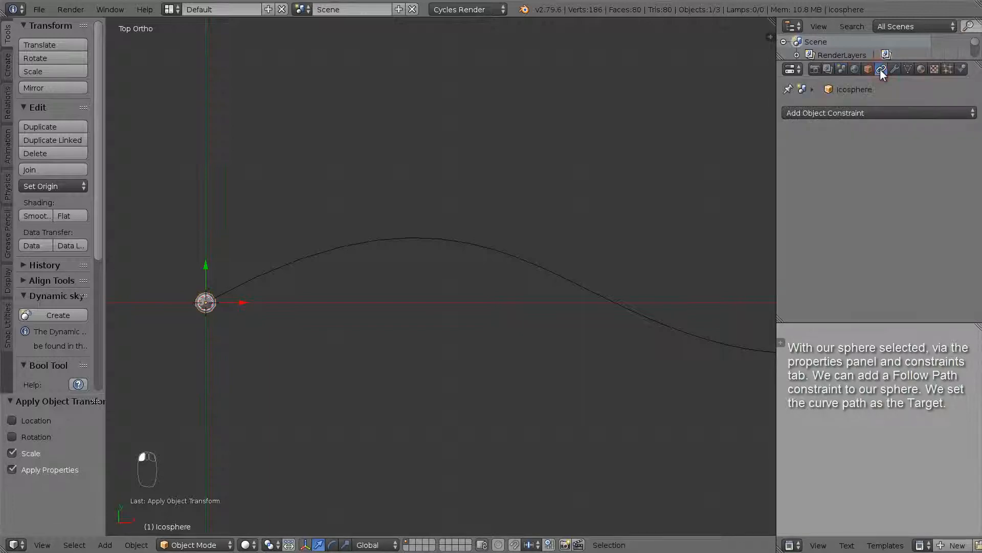
left_click(848, 114)
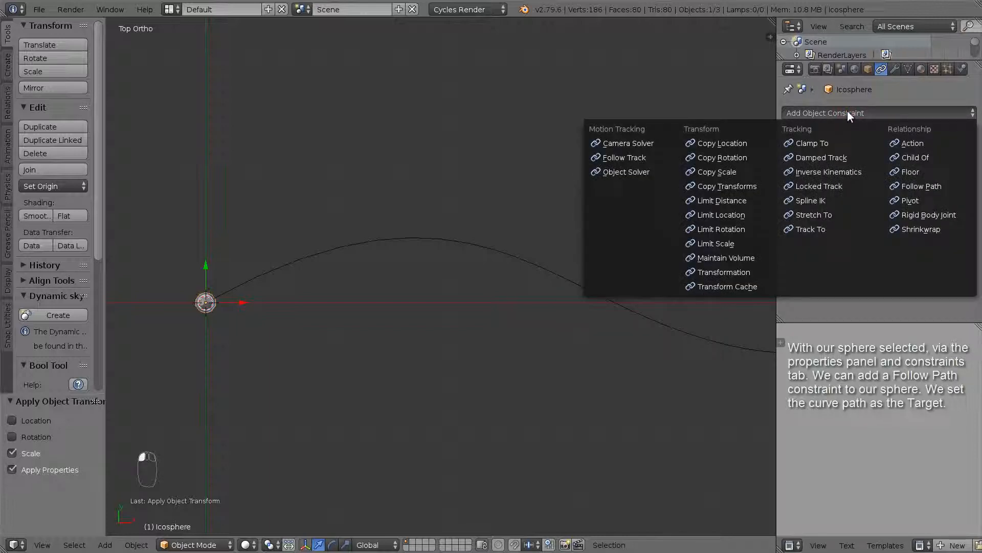
left_click(914, 185)
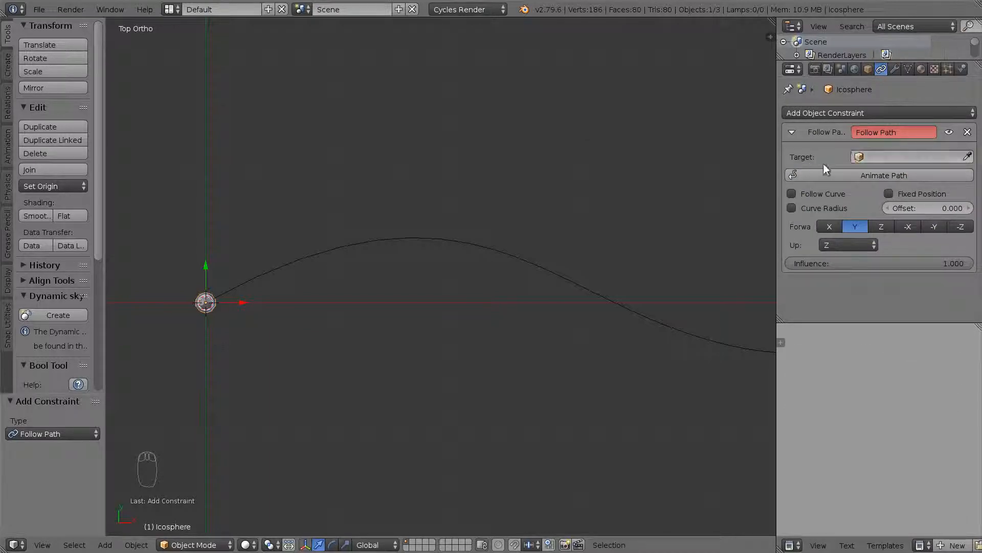
left_click(883, 156)
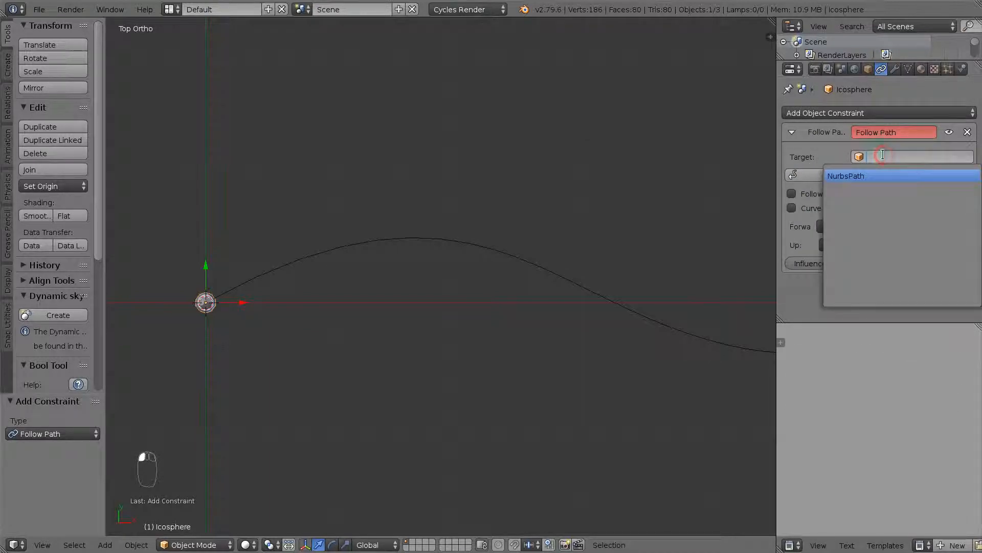
left_click(859, 175)
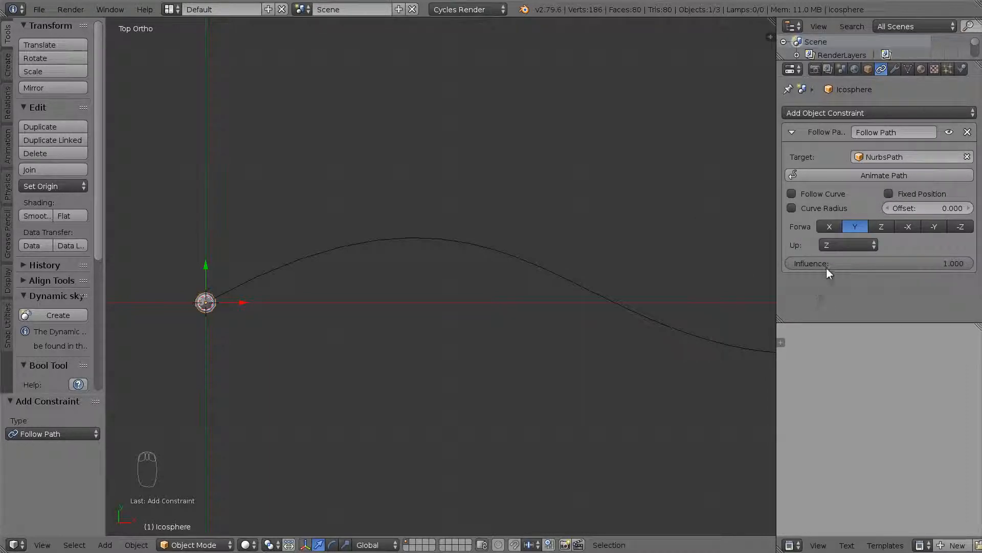
Step: Scrub the NurbsPath curve's Evaluation Time back and forth to preview the sphere's travel along the path
right_click(641, 314)
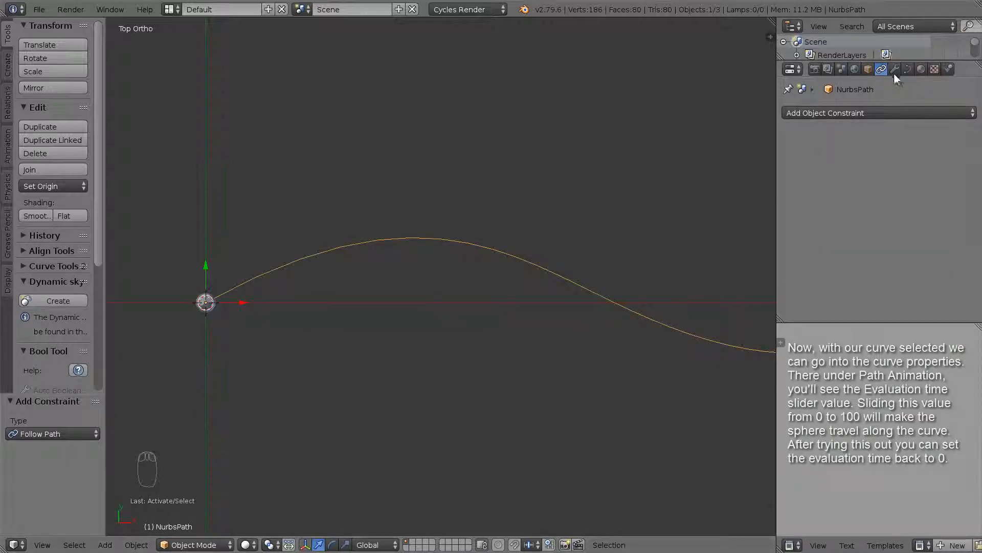
left_click(907, 69)
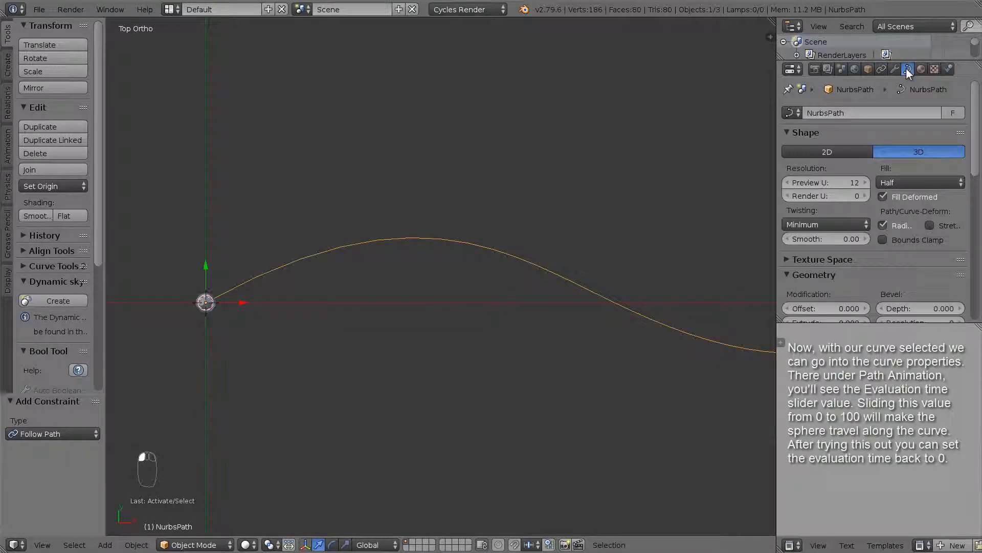
scroll(891, 161, "down", 15)
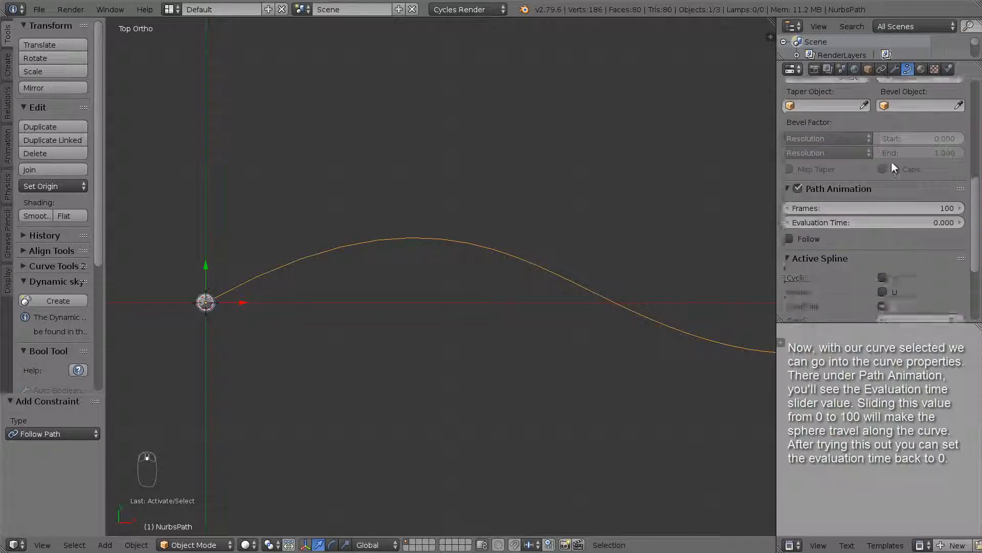
scroll(892, 160, "up", 3)
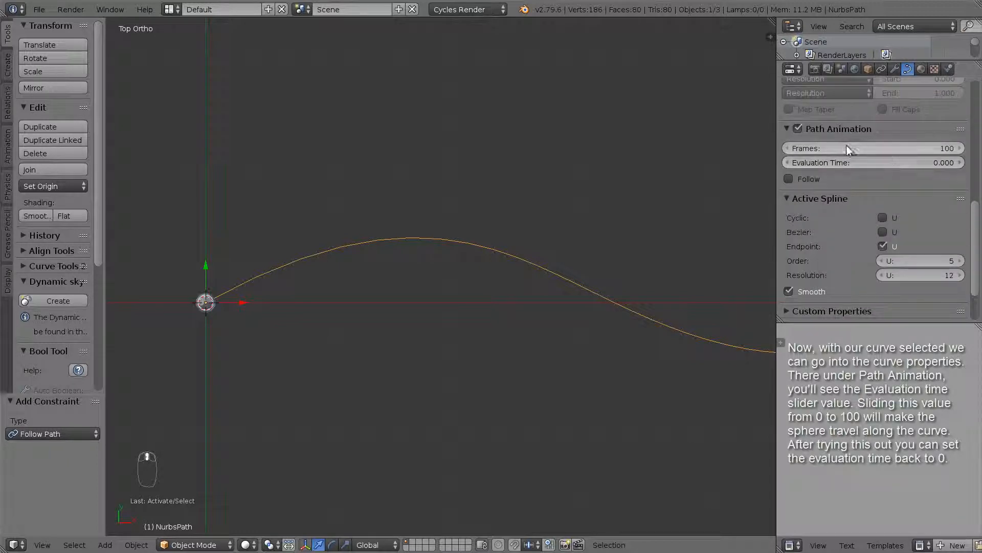
left_click_drag(884, 162, 944, 164)
scroll(696, 235, "down", 7)
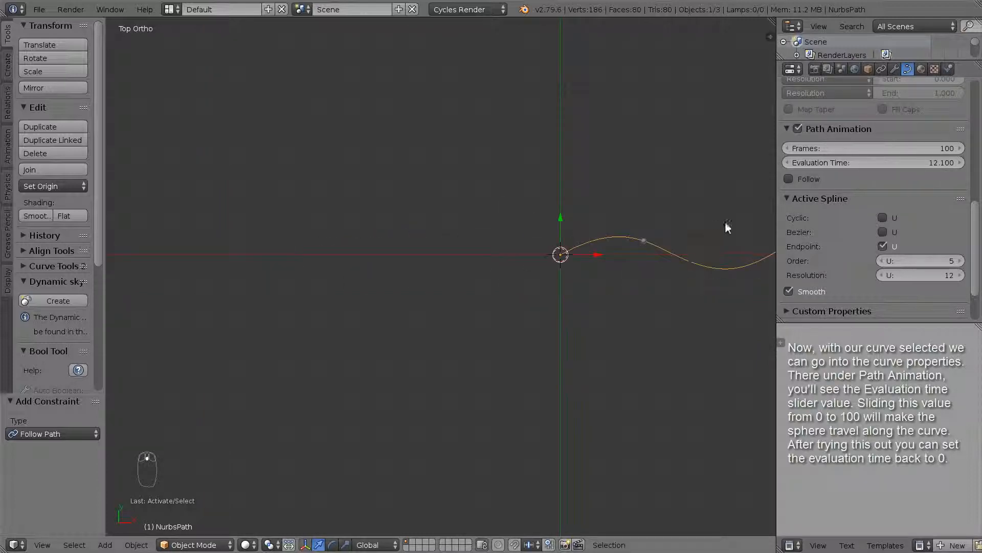
middle_click_drag(696, 222, 392, 256, "shift")
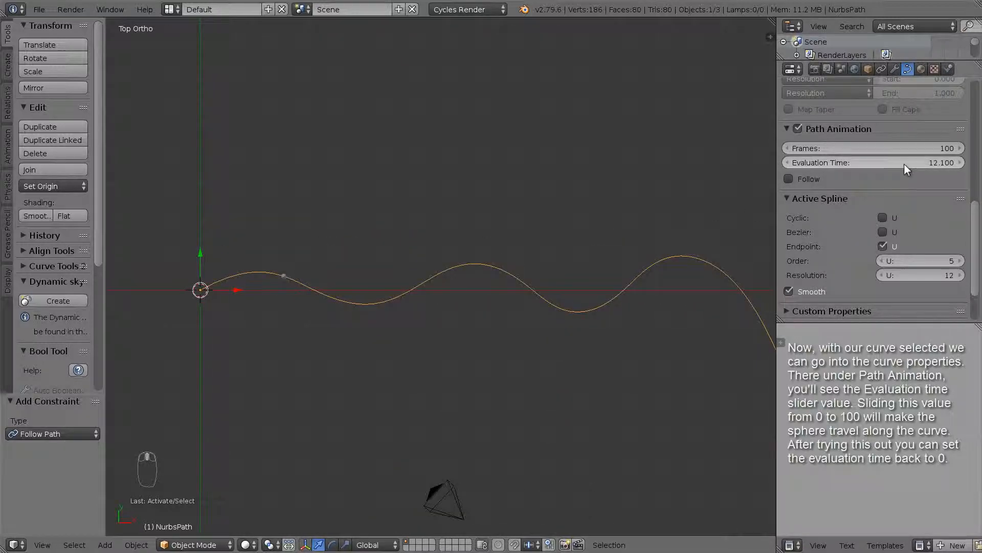
left_click_drag(904, 163, 100, 158)
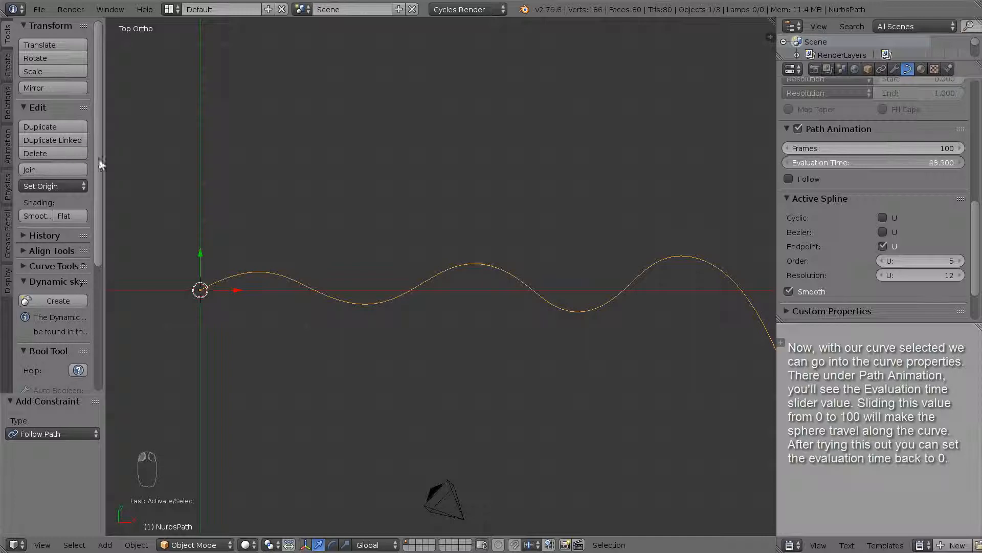
left_click_drag(213, 159, 921, 187)
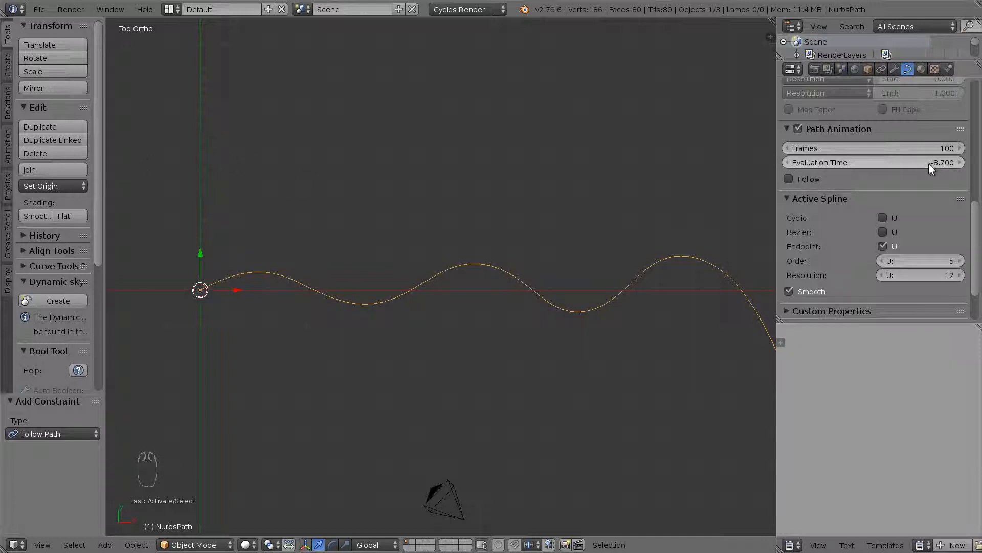
Step: Set the curve's path animation Evaluation Time to 0
left_click(928, 163)
type("0")
key("Return")
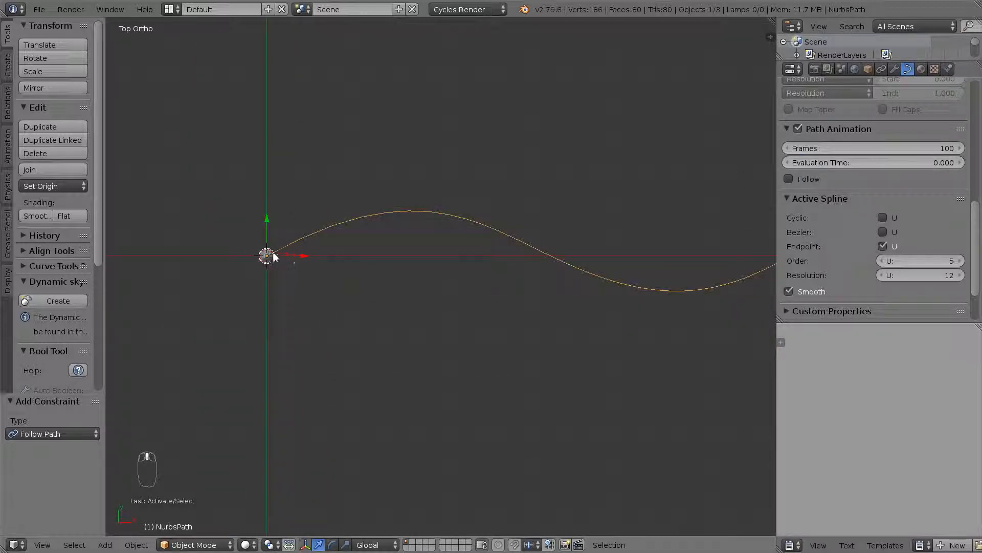
Step: Set the Offset of the ico sphere's Follow Path constraint to -4
right_click(266, 256)
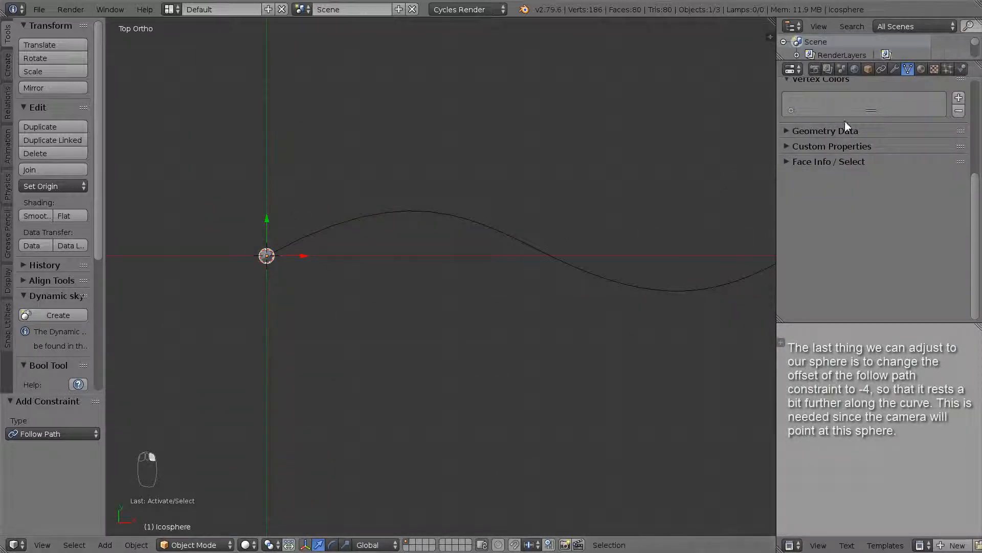
scroll(865, 102, "up", 6)
left_click(882, 69)
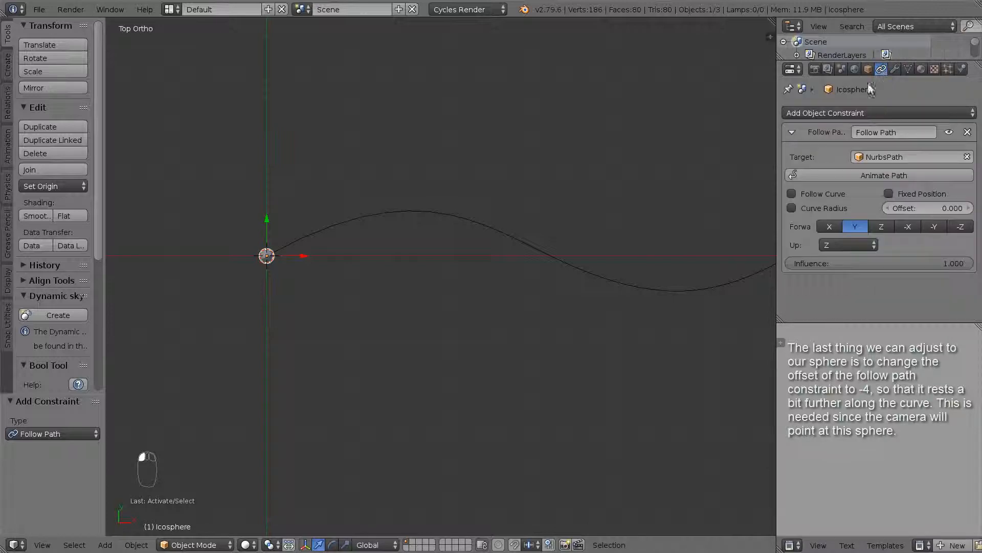
mouse_move(955, 208)
left_mouse_down()
mouse_move(969, 213)
mouse_move(944, 207)
mouse_move(953, 207)
left_mouse_up()
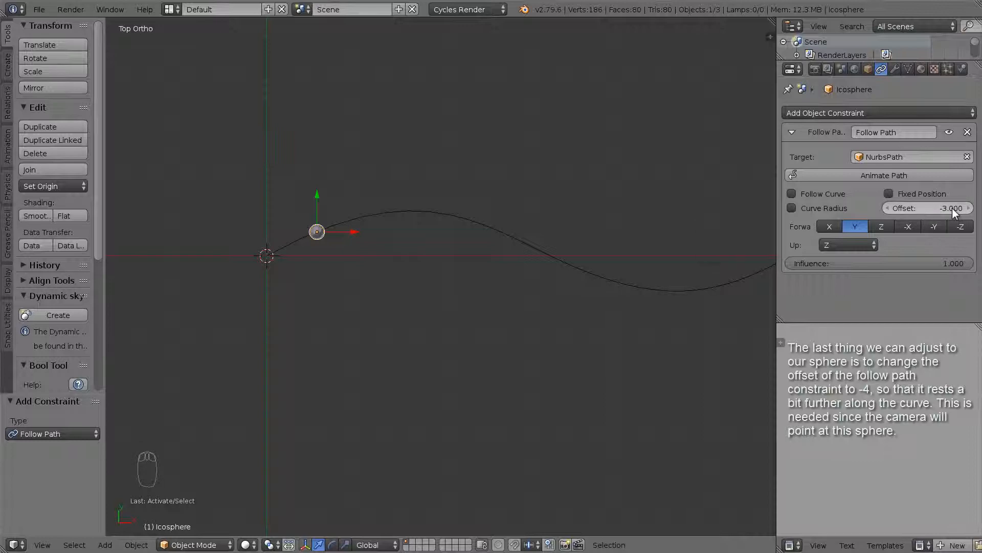
left_click(946, 206)
type("-4")
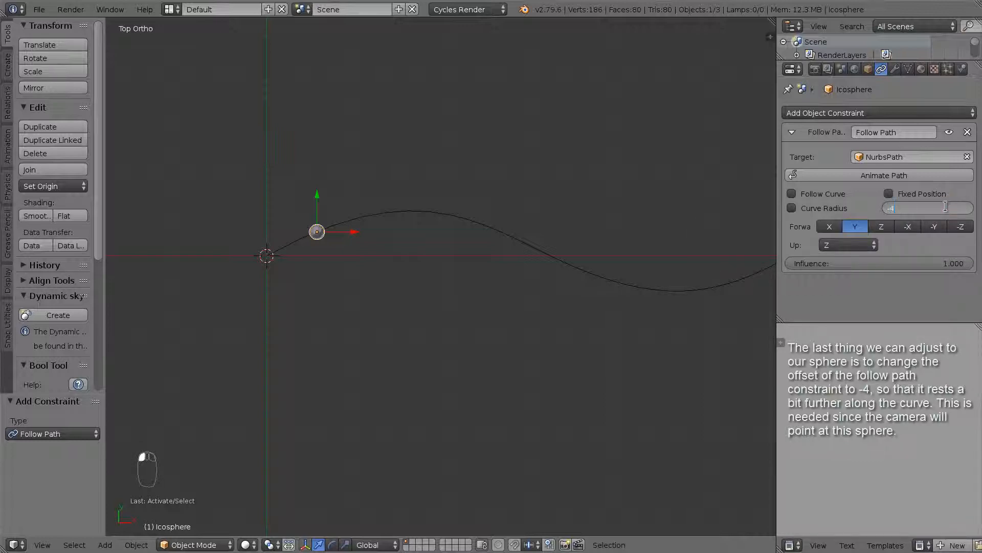
key("Return")
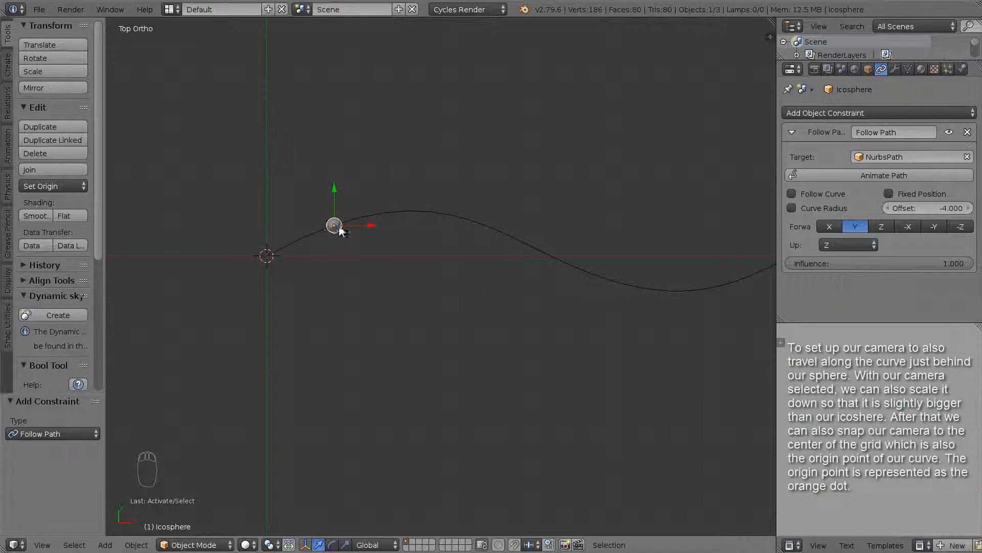
Step: Move the camera close to the start of the curve and scale it down to about 0.26
scroll(438, 268, "down", 5)
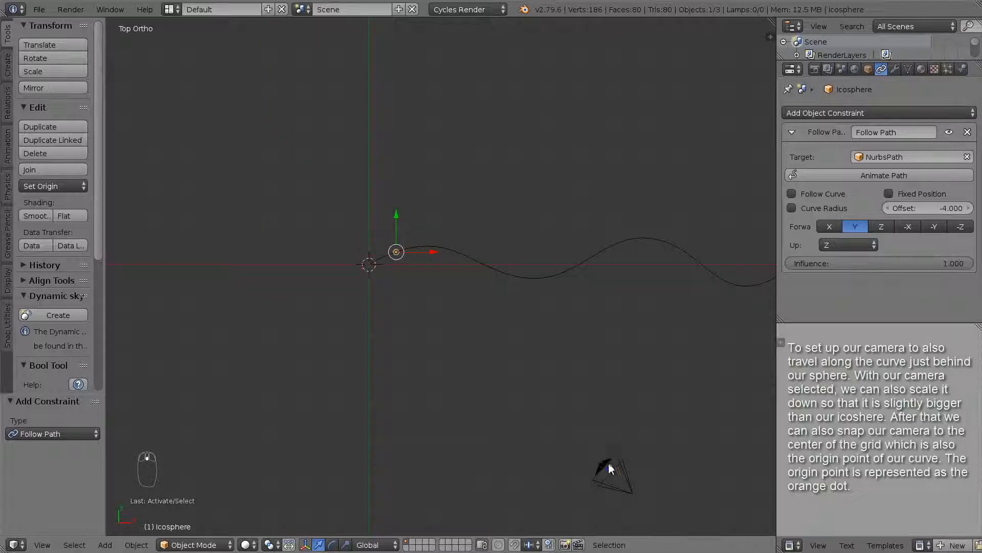
right_click(621, 473)
key("g")
left_click(381, 279)
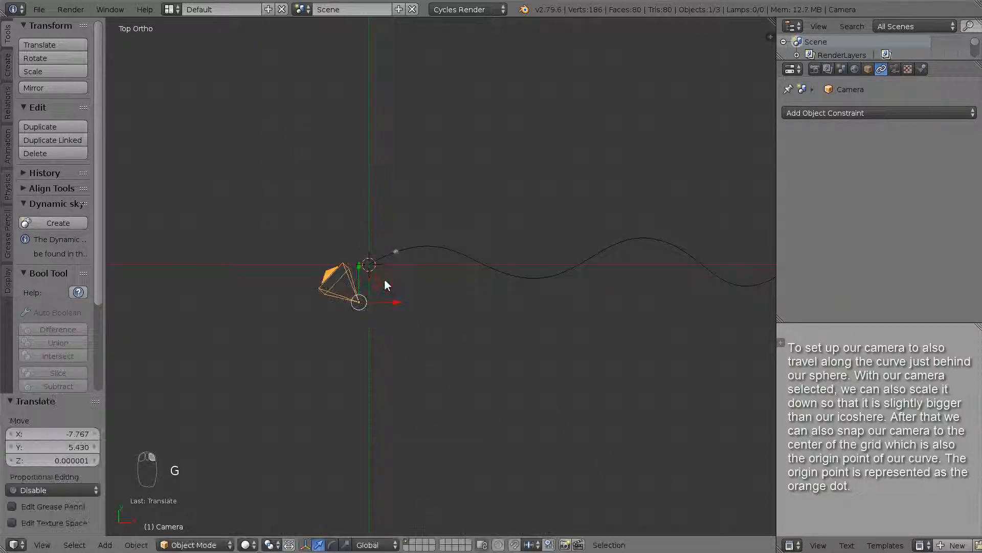
scroll(353, 277, "up", 3)
scroll(352, 277, "down", 3)
key("s")
left_click(406, 339)
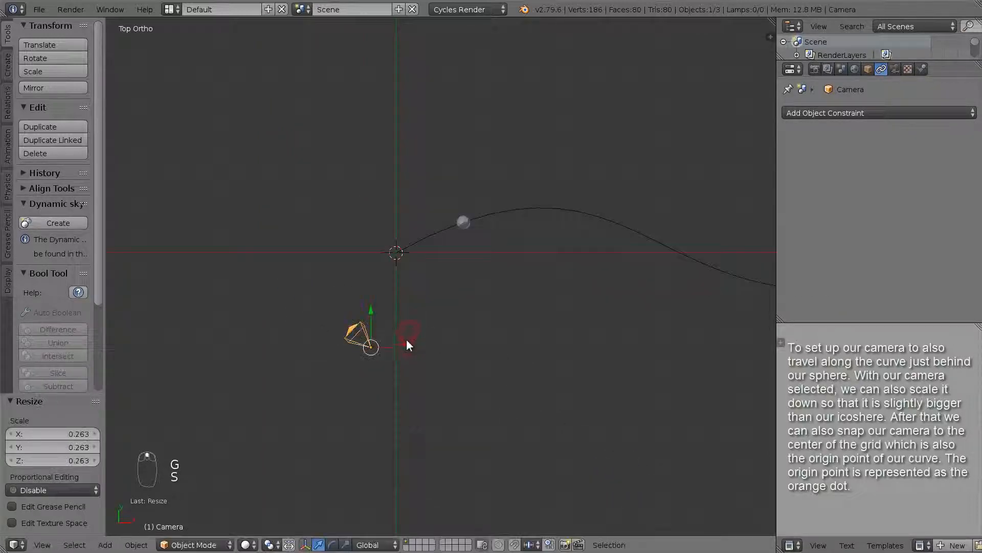
Step: Bring the camera nearer to the curve's origin and snap it to the 3D cursor at the grid center
key("g")
left_click(454, 275)
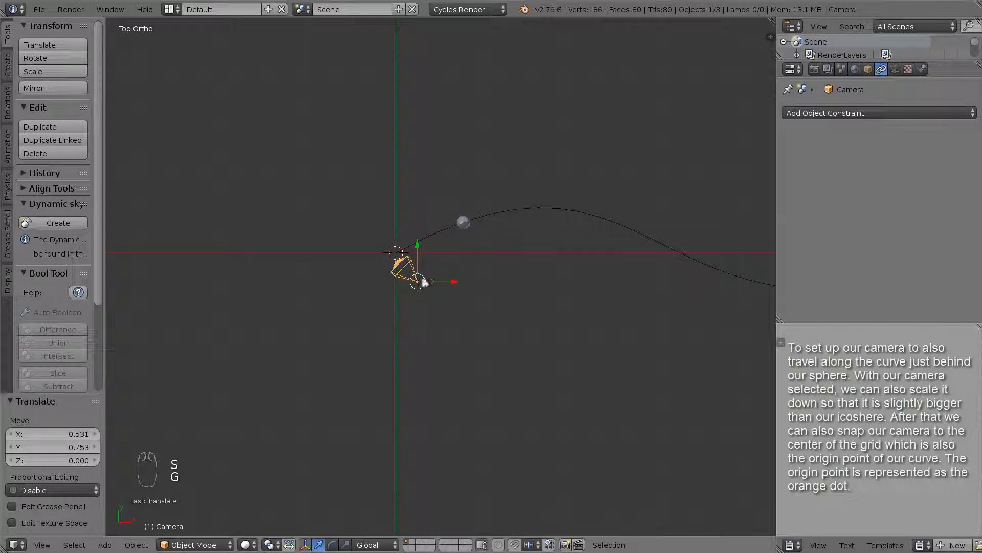
key("shift+s")
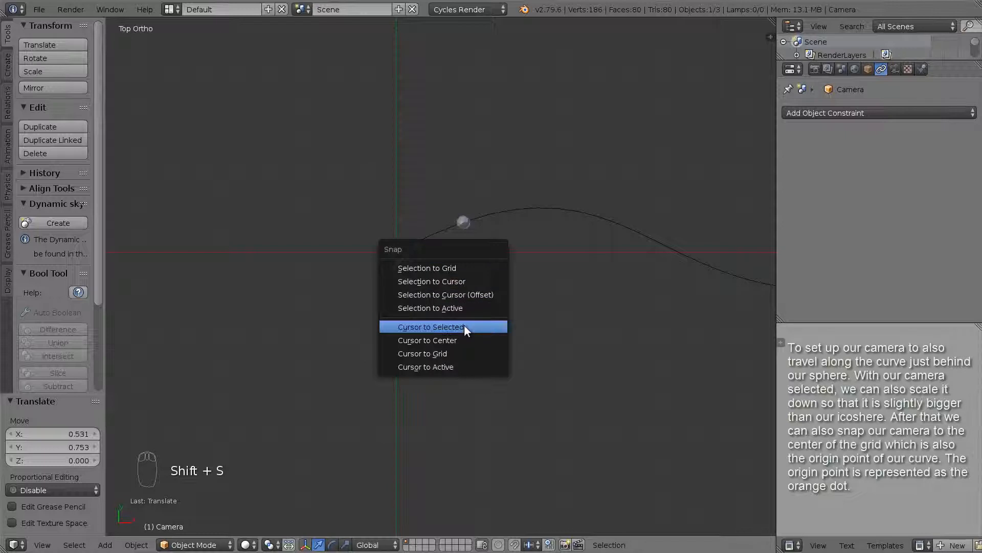
left_click(455, 282)
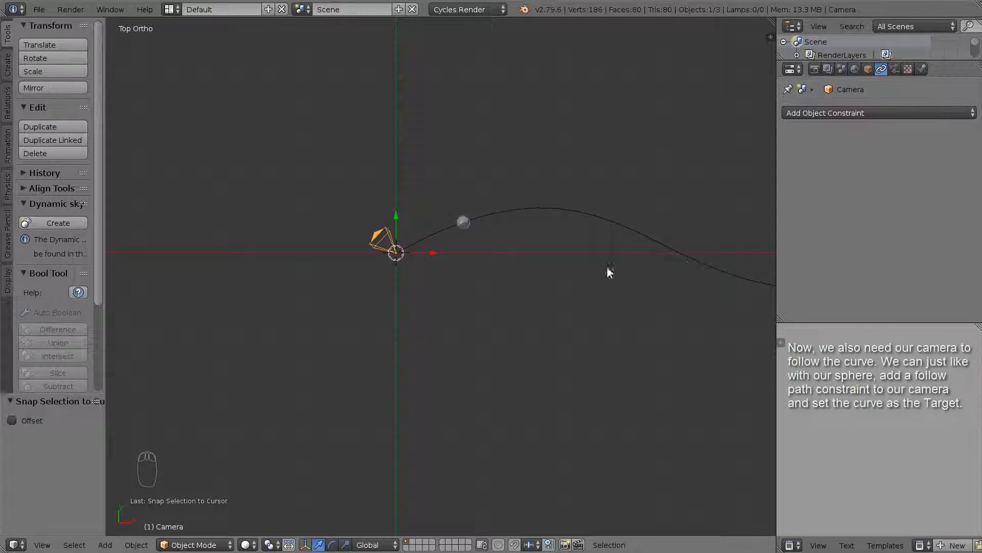
Step: Add a Follow Path constraint to the camera with NurbsPath as its target and Follow Curve enabled
middle_click_drag(544, 287, 475, 321, "shift")
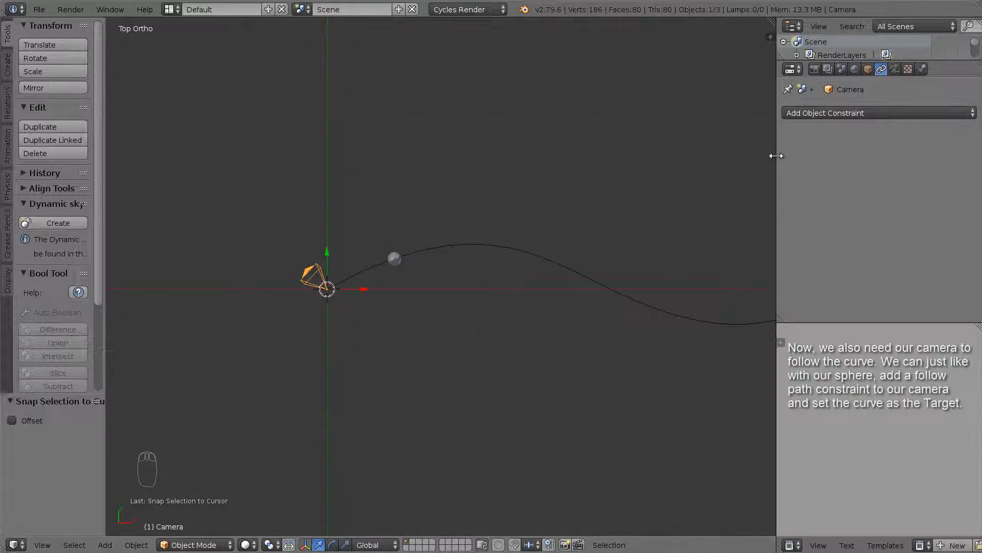
left_click(820, 114)
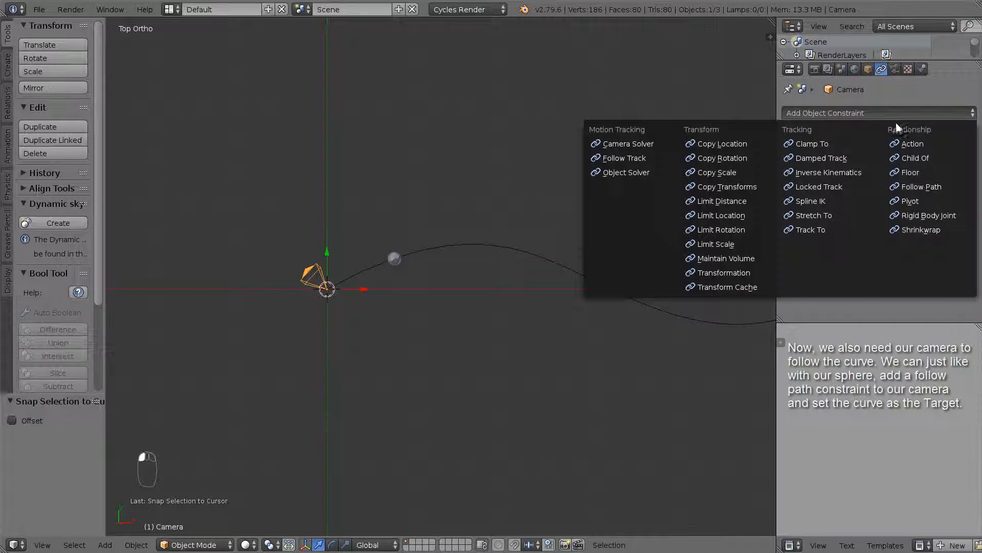
left_click(917, 184)
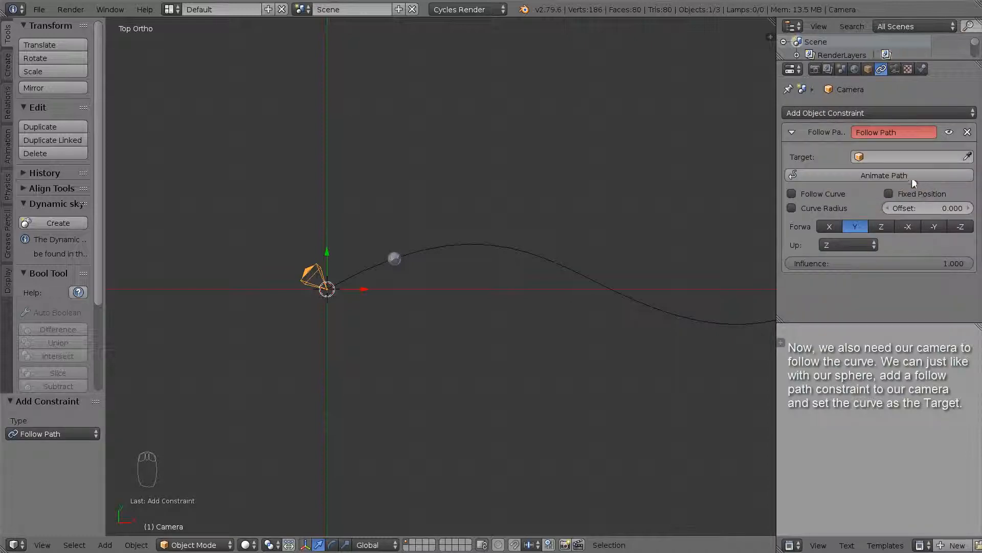
left_click(896, 157)
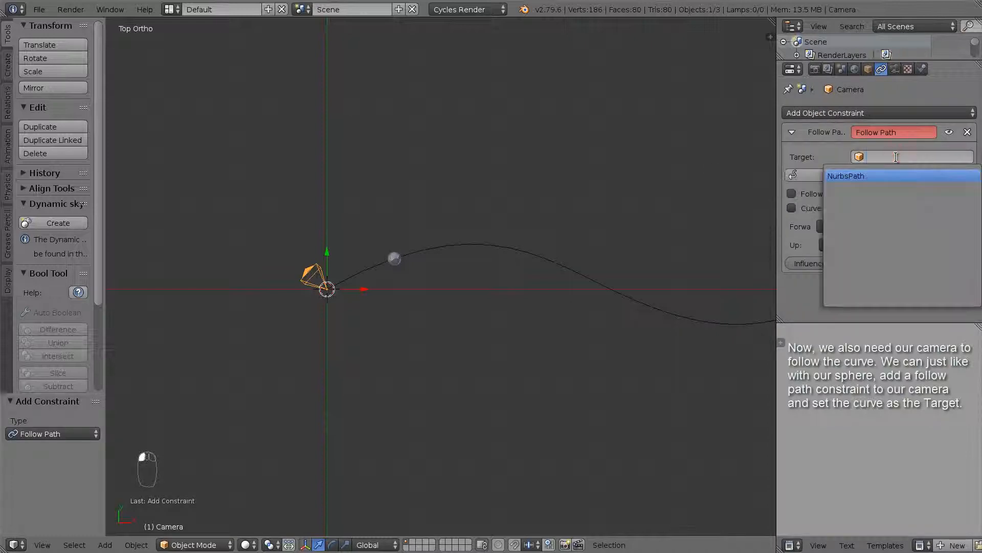
left_click(856, 176)
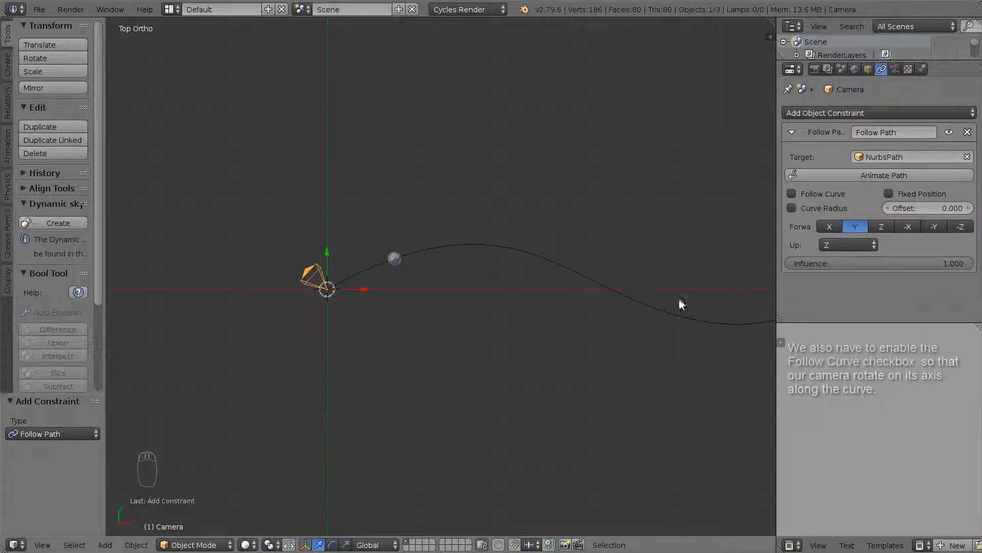
left_click(792, 194)
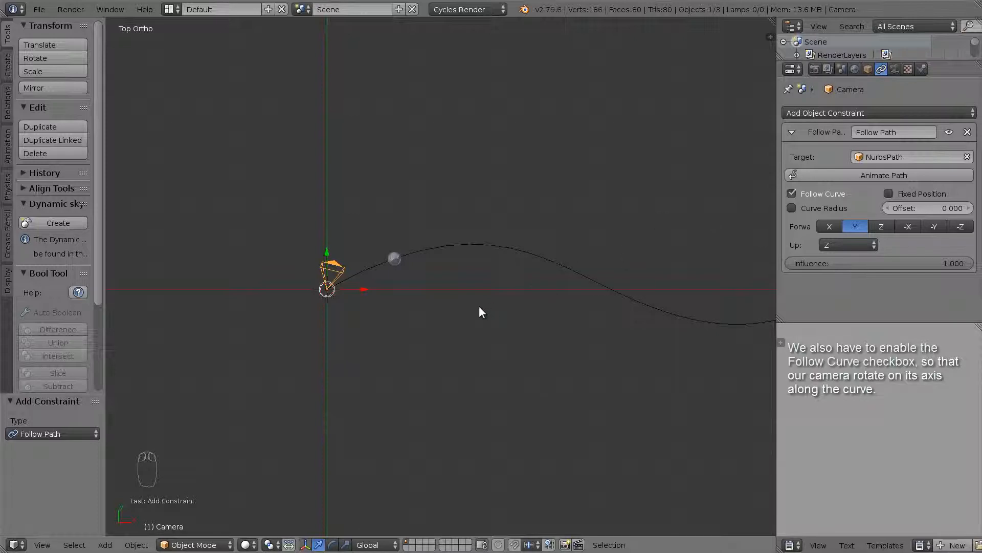
Step: Clear the camera's rotation on all axes
key("n")
key("n")
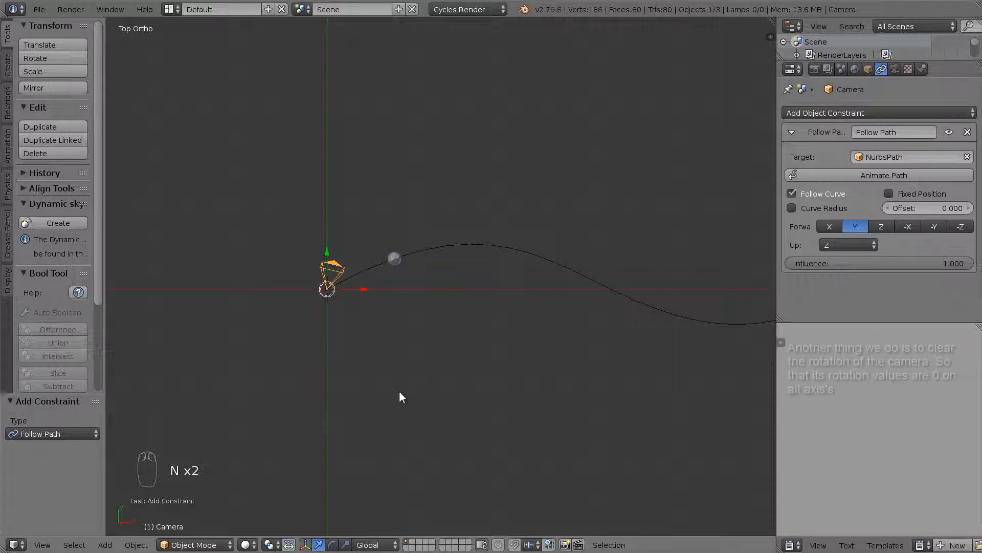
left_click(136, 545)
mouse_move(160, 468)
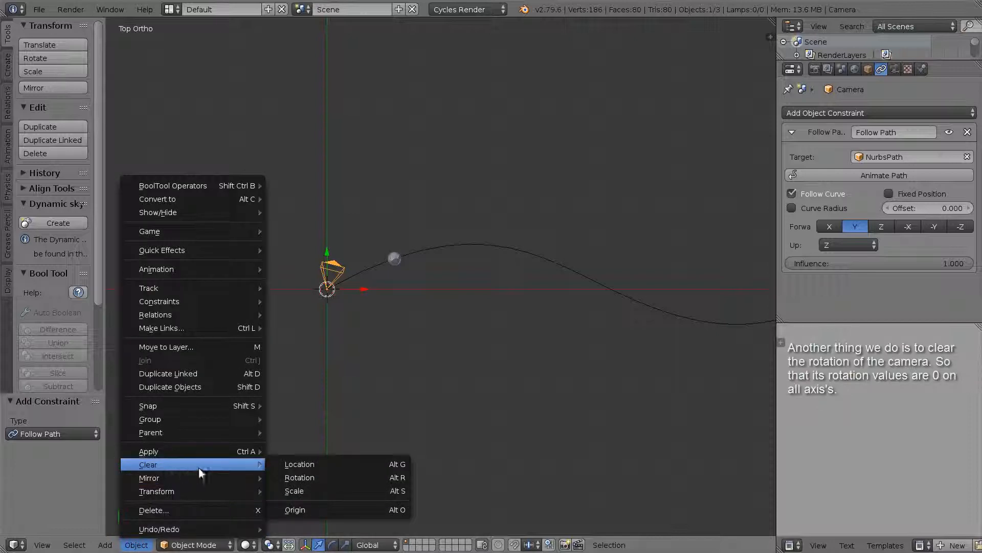
left_click(306, 476)
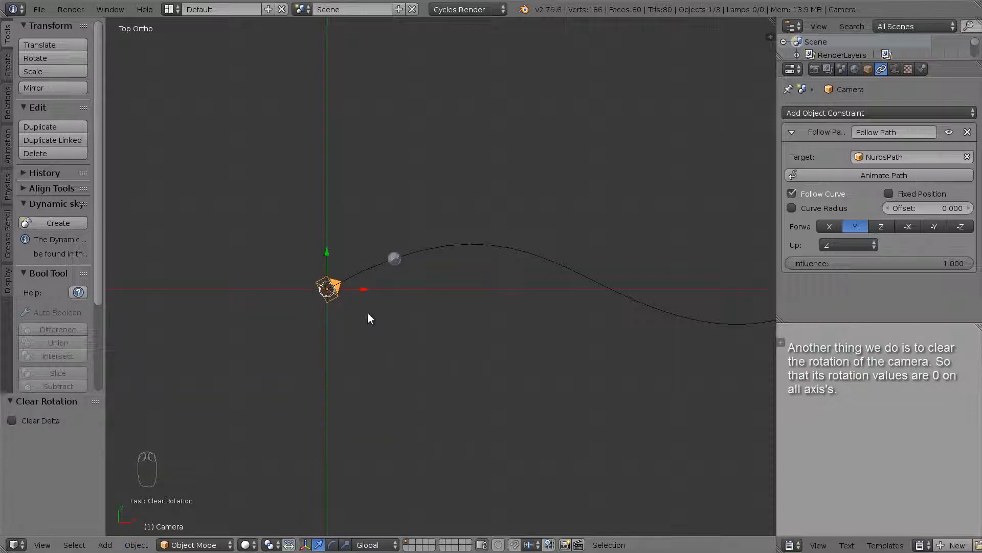
Step: Add a Damped Track constraint to the camera with Icosphere as its target
middle_click_drag(367, 315, 317, 313, "shift")
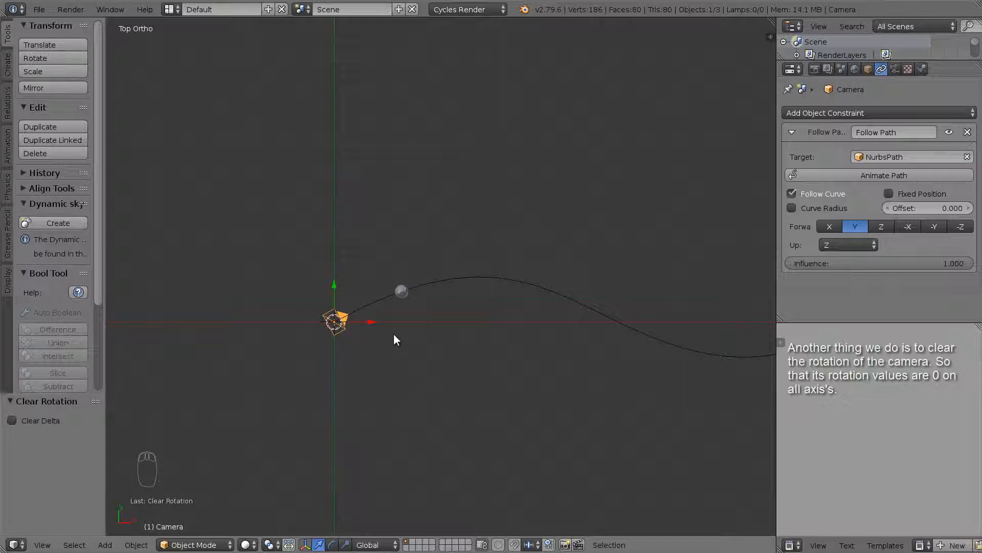
middle_click_drag(400, 322, 402, 333, "shift")
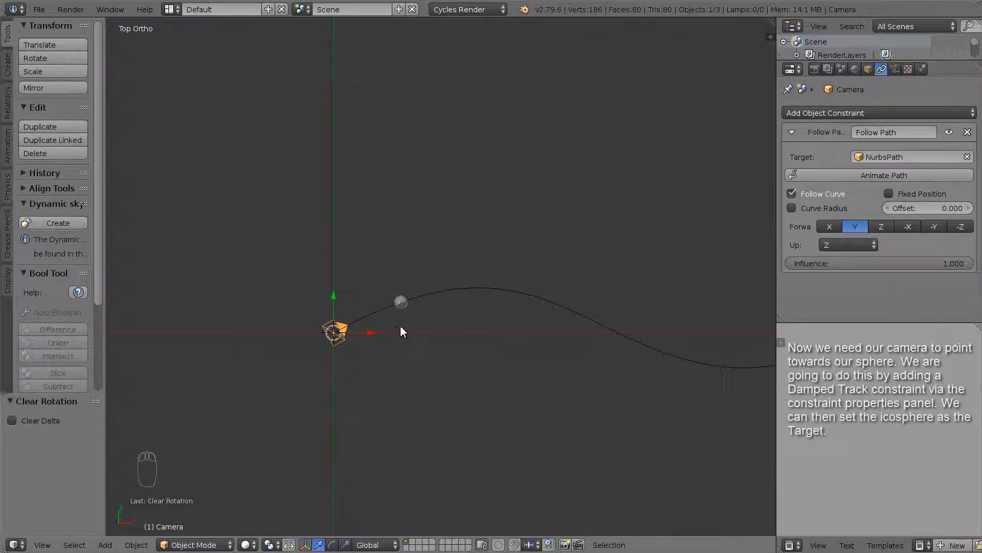
left_click(846, 113)
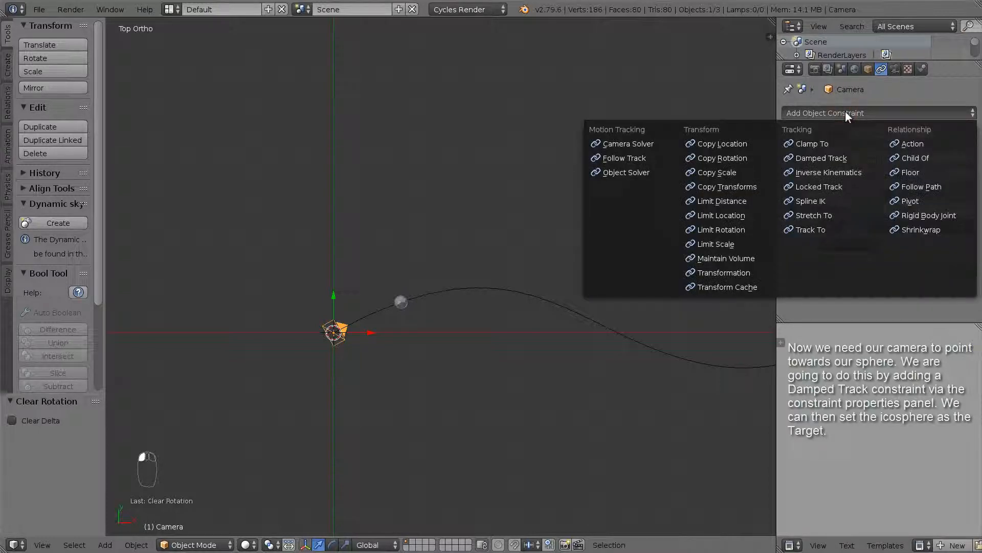
left_click(840, 159)
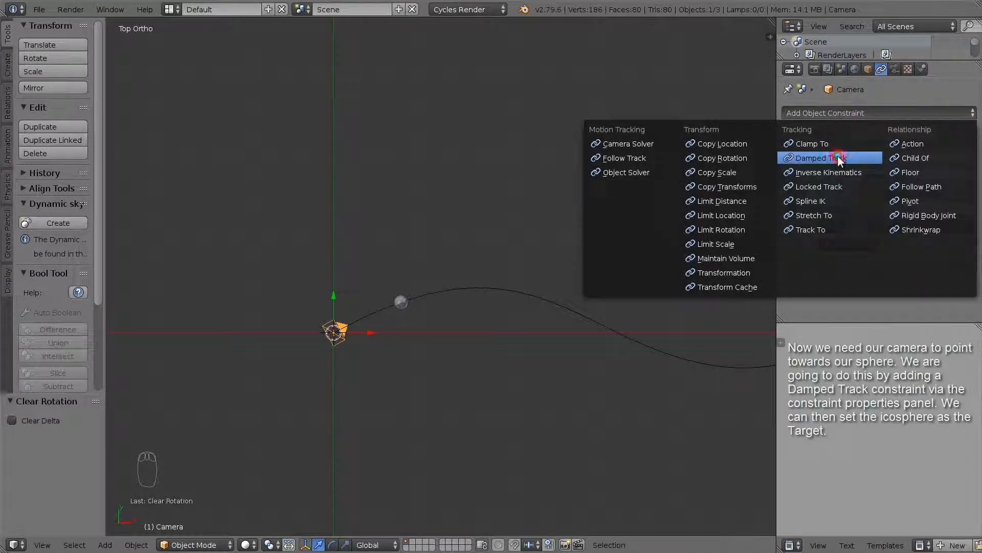
scroll(861, 213, "down", 2)
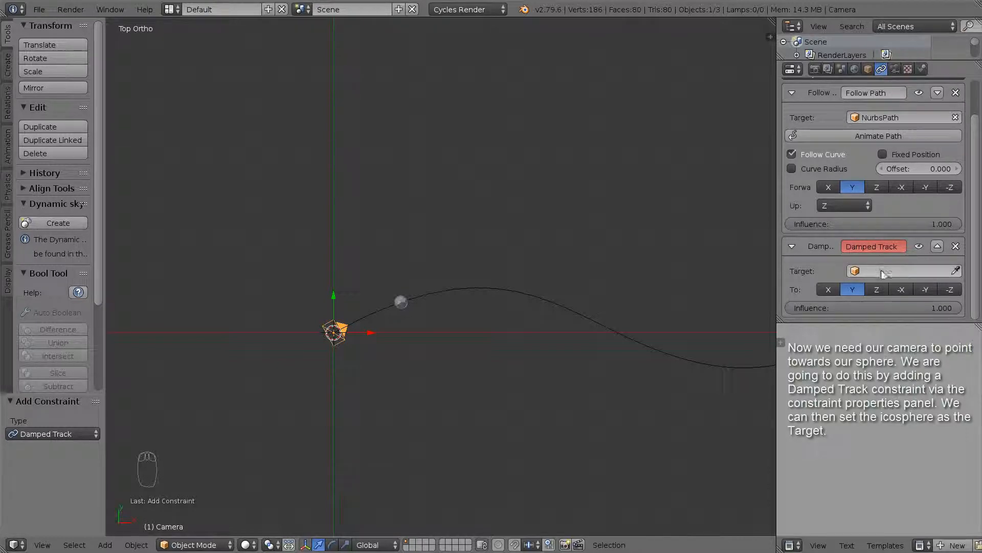
left_click(864, 271)
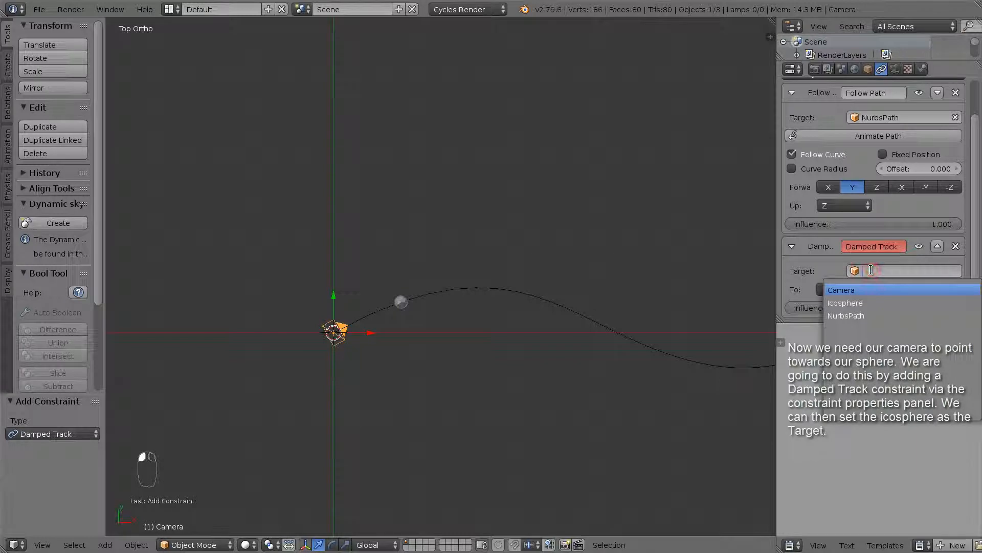
left_click(858, 302)
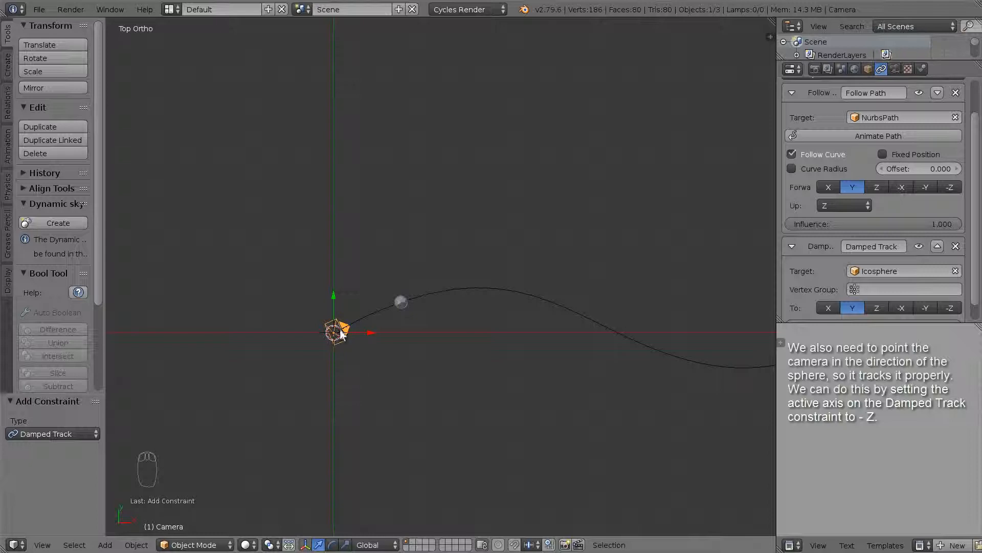
Step: Try the X, Y, Z, -X and -Y tracking axes on the camera's Damped Track constraint
middle_click_drag(382, 318, 390, 292)
key("KP_Decimal")
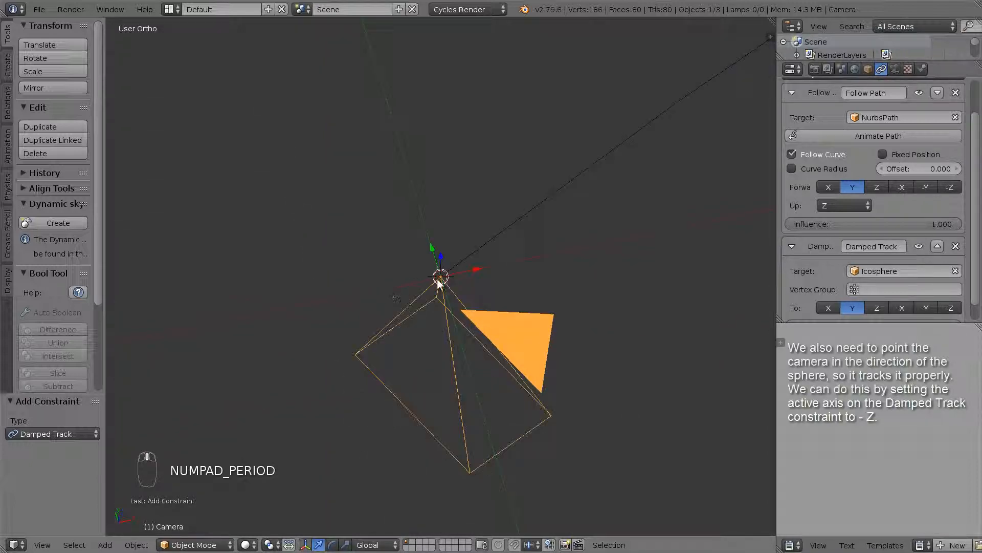
scroll(445, 279, "down", 5)
middle_click_drag(547, 244, 477, 308, "shift")
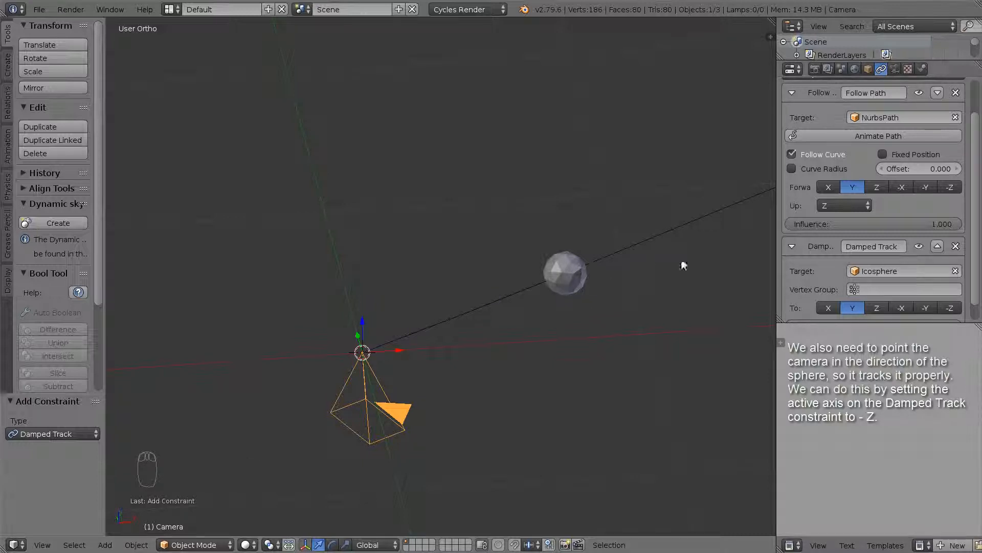
scroll(855, 230, "down", 1)
left_click(833, 289)
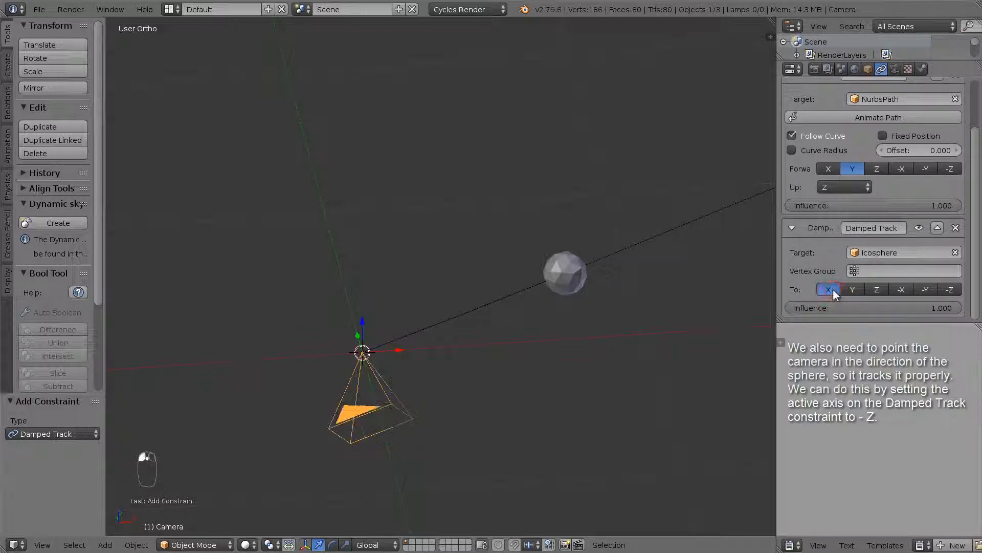
left_click(852, 287)
left_click(872, 290)
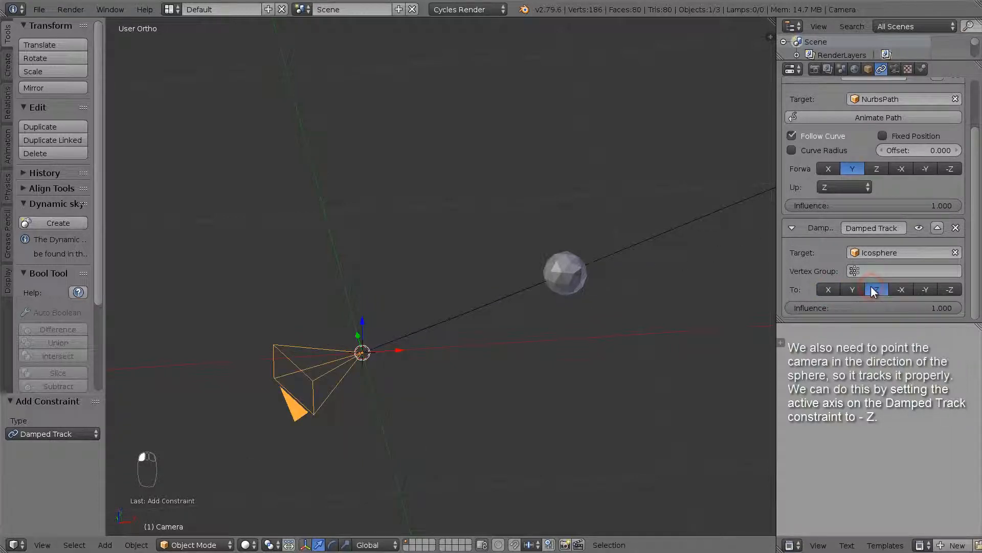
left_click(905, 288)
left_click(925, 289)
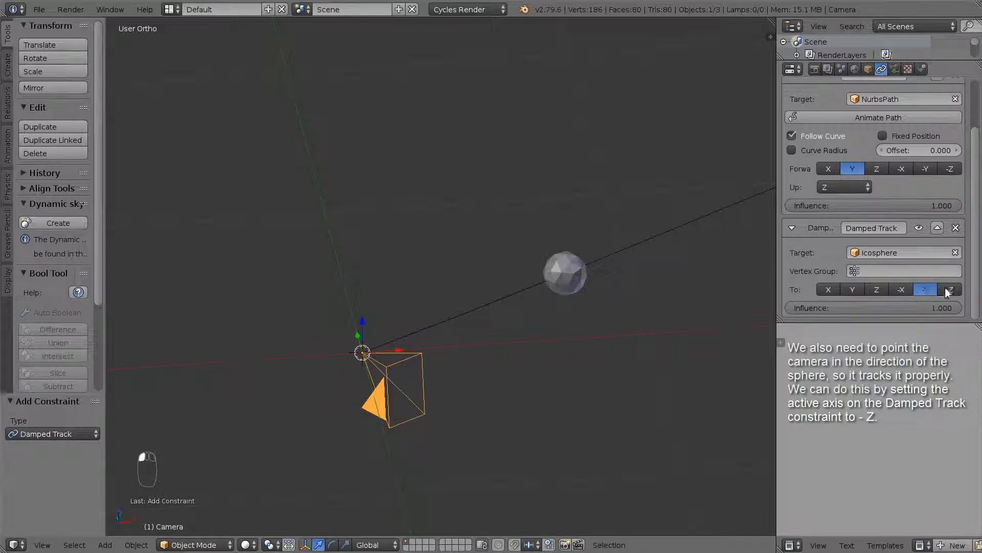
Step: Set the Damped Track constraint's To axis to -Z to aim the camera at the ico sphere
left_click(947, 288)
middle_click_drag(549, 329, 566, 282)
scroll(566, 281, "up", 7)
scroll(569, 277, "down", 6)
scroll(569, 278, "down", 4)
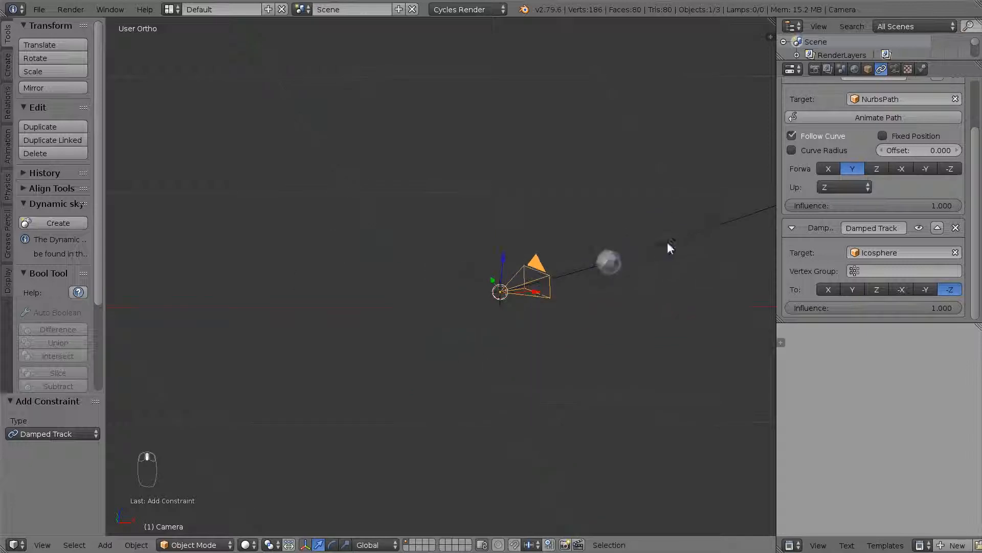
Step: Select the NURBS path and bring up its Path Animation settings
middle_click_drag(667, 242, 562, 245, "shift")
scroll(508, 302, "down", 2)
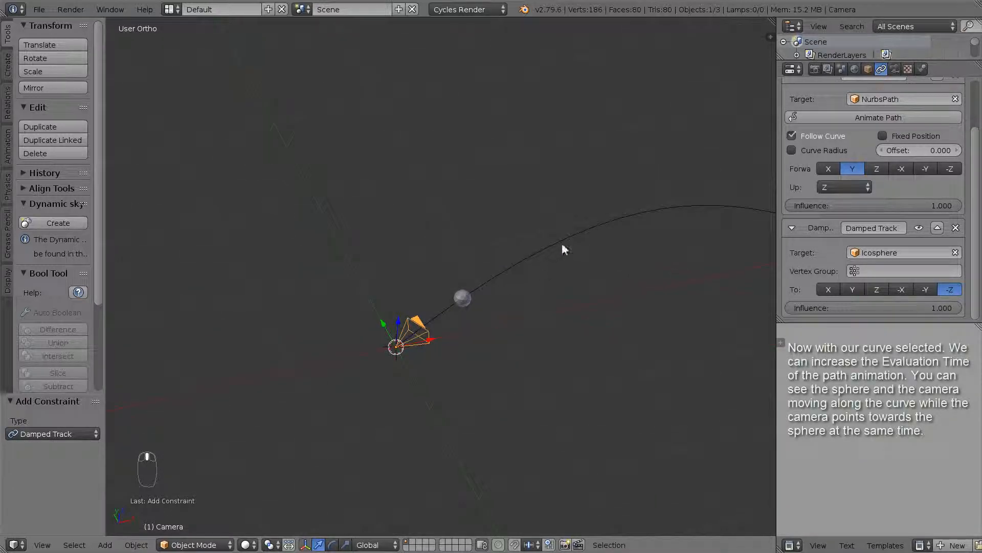
right_click(562, 245)
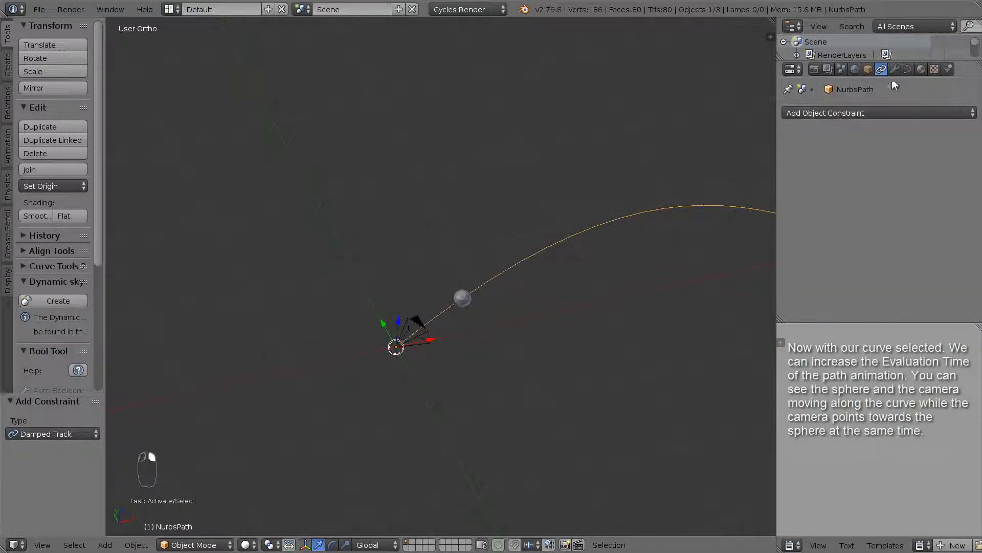
left_click(909, 69)
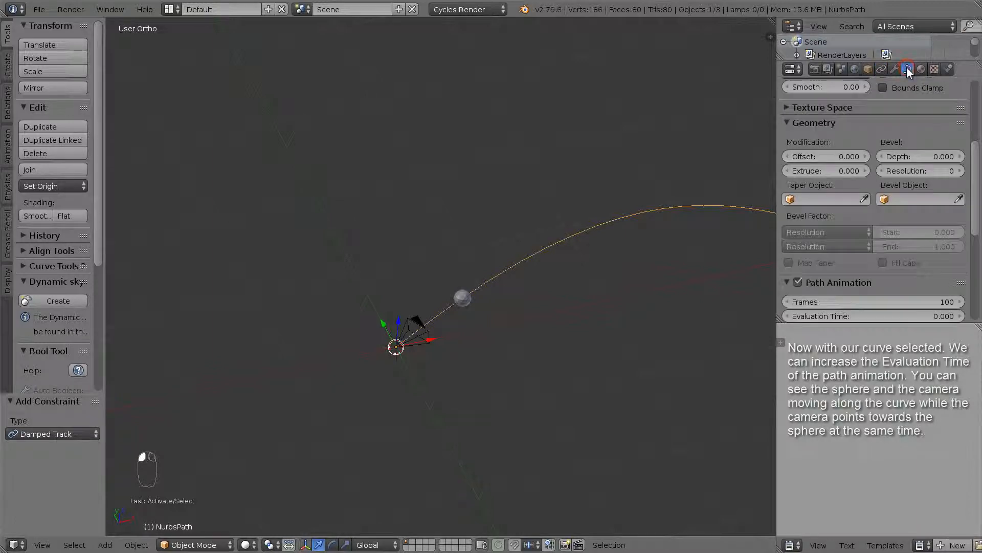
scroll(914, 139, "up", 5)
scroll(911, 136, "up", 3)
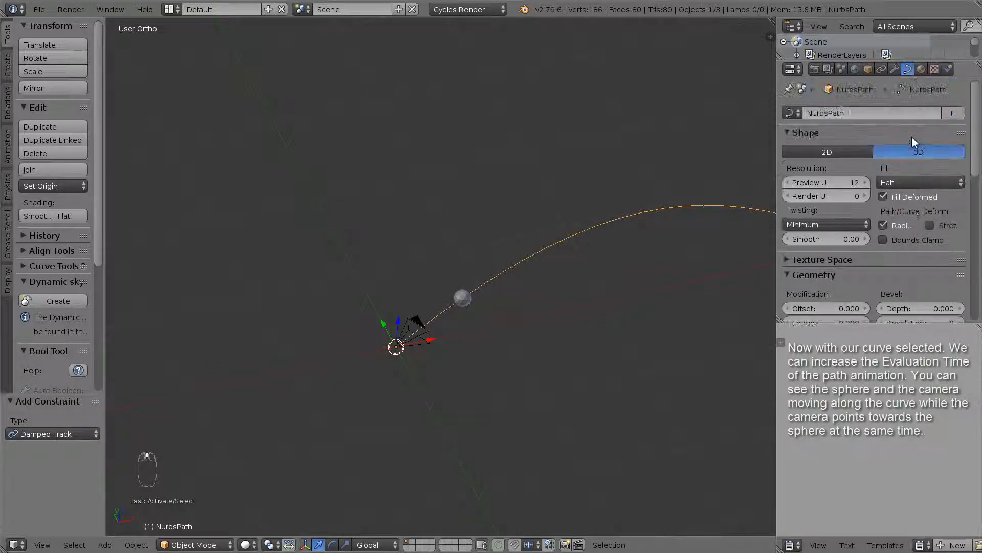
scroll(912, 137, "down", 10)
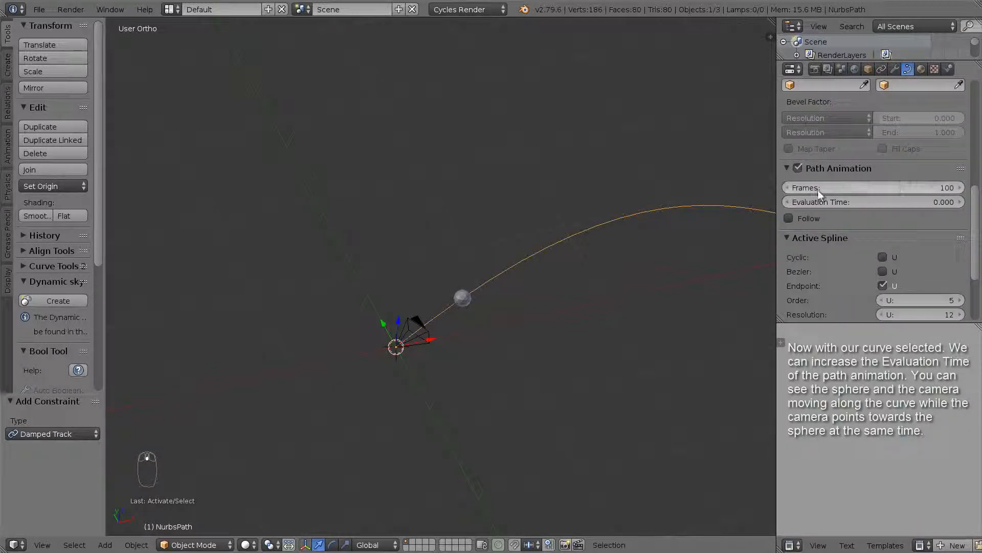
scroll(683, 223, "down", 7)
Step: Preview the motion along the path by scrubbing Evaluation Time to 34.9, and through the camera view to 12
middle_click_drag(570, 264, 303, 345, "shift")
scroll(502, 306, "up", 2)
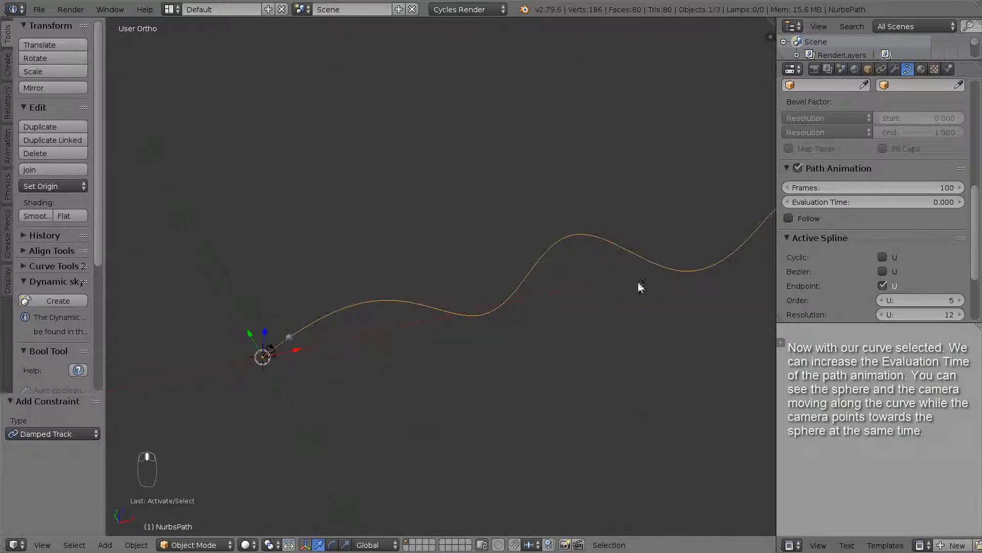
left_click_drag(870, 201, 955, 205)
left_click_drag(8, 207, 72, 186)
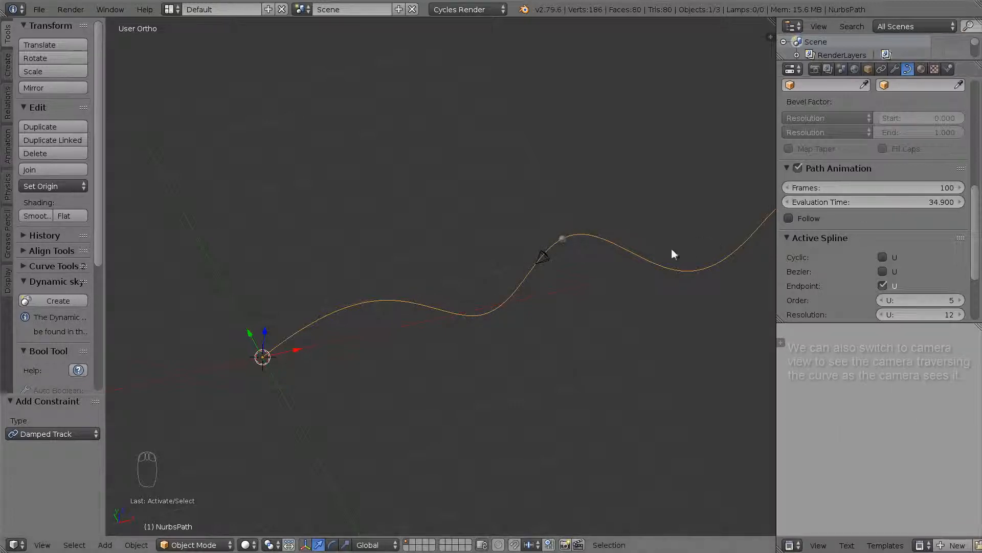
key("KP_0")
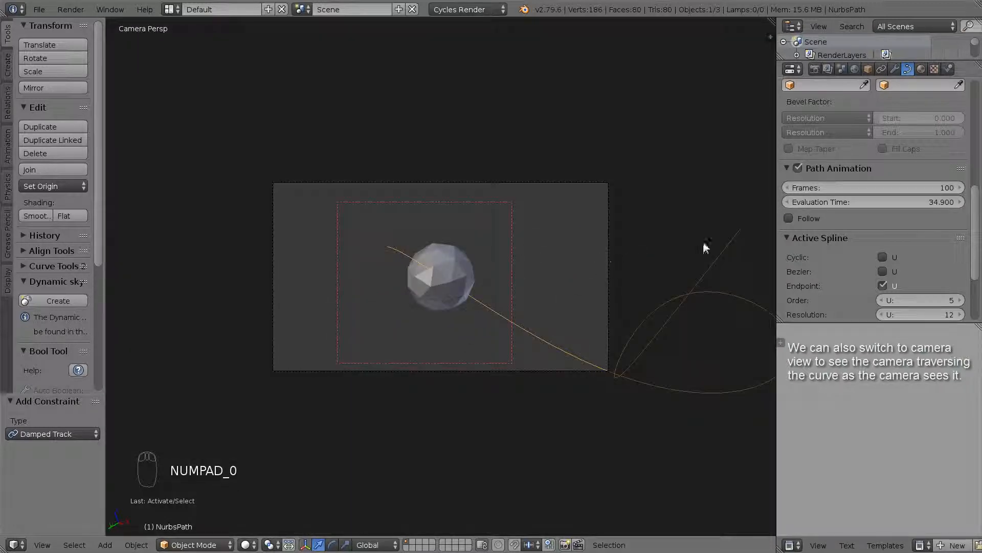
left_click_drag(896, 201, 674, 232)
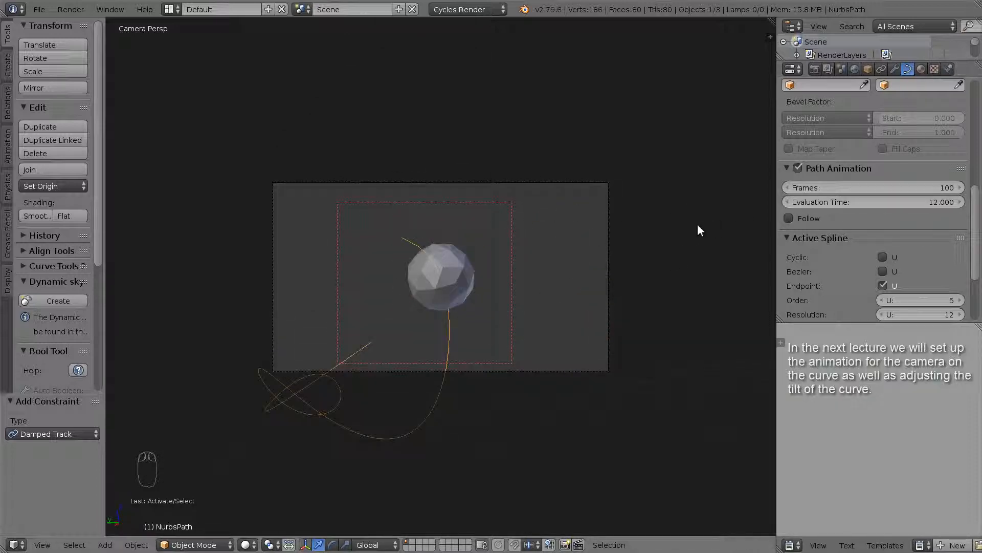
Step: Outside the camera view, scrub the path's Evaluation Time to 99.9 and back to -2, finishing in top view
middle_click_drag(698, 230, 502, 278)
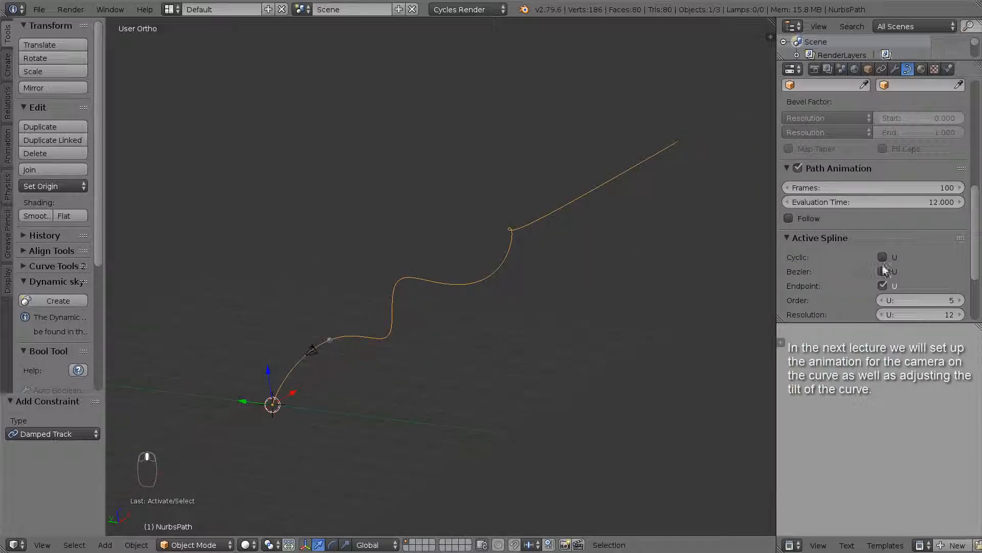
left_click_drag(921, 203, 321, 175)
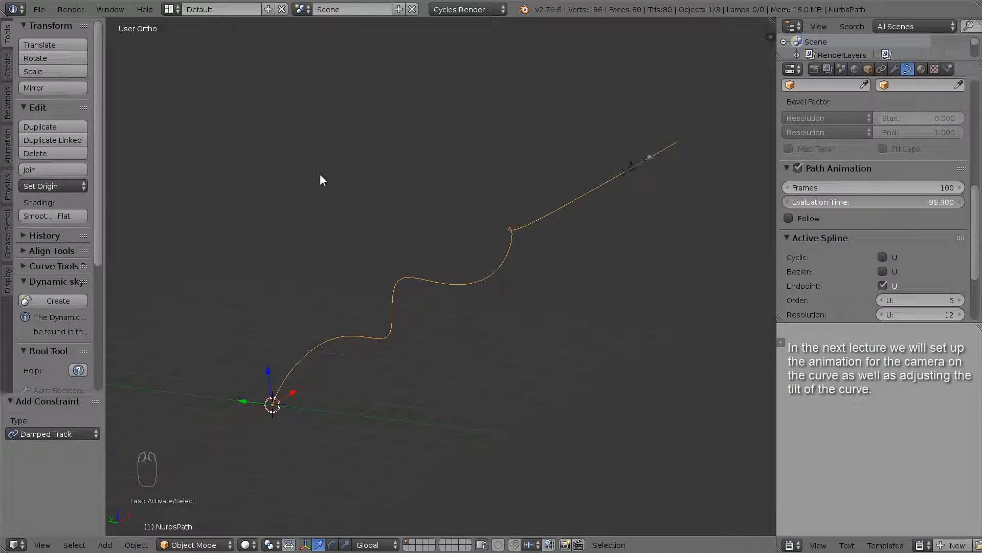
left_click_drag(217, 199, 854, 241)
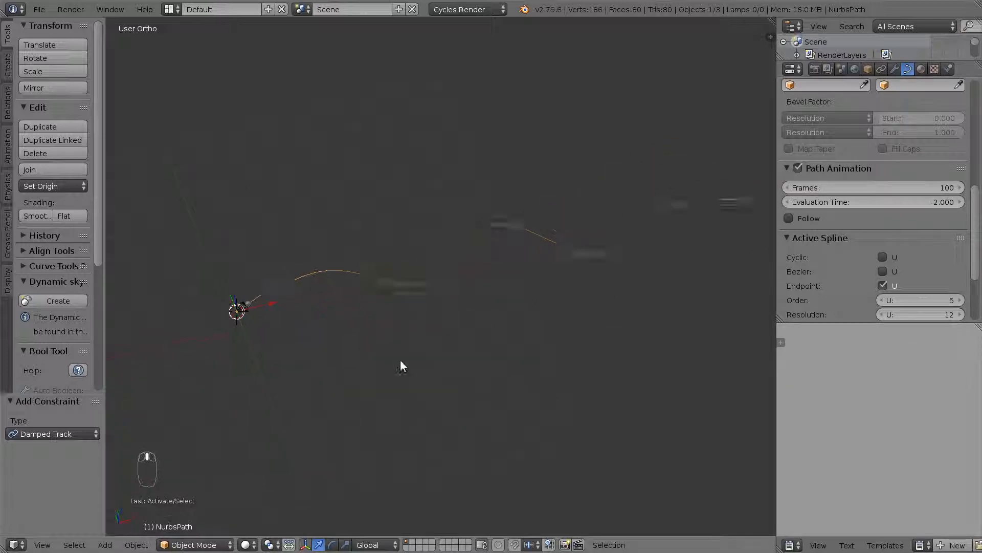
middle_click_drag(401, 359, 352, 333)
key("KP_7")
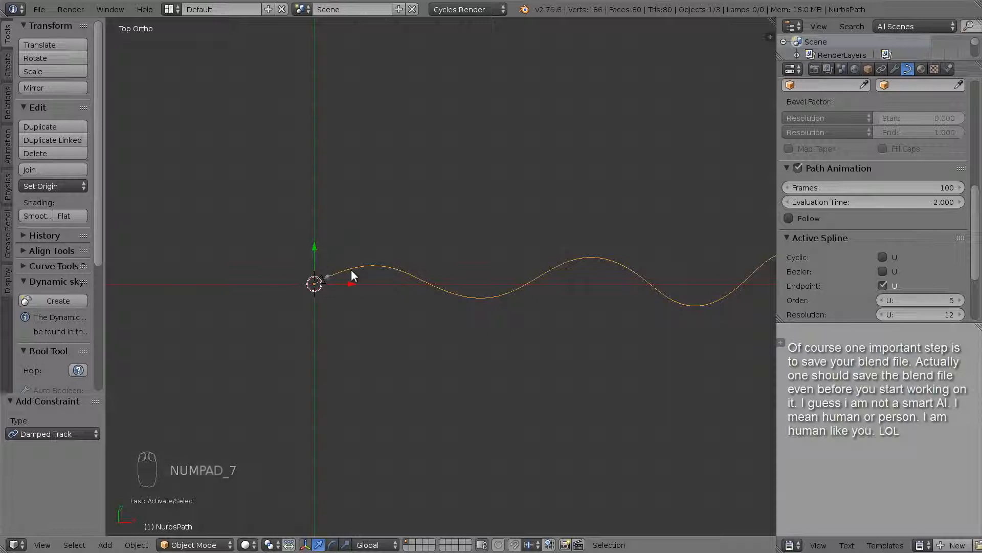
Step: Save the scene as wormhole.blend in the Blender course wormhole folder on the Desktop
left_click(39, 9)
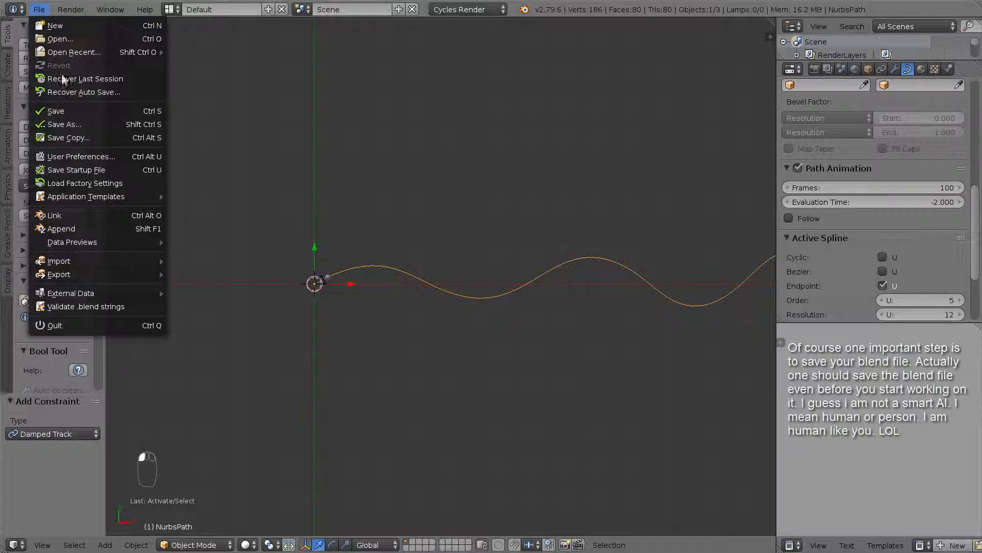
left_click(70, 125)
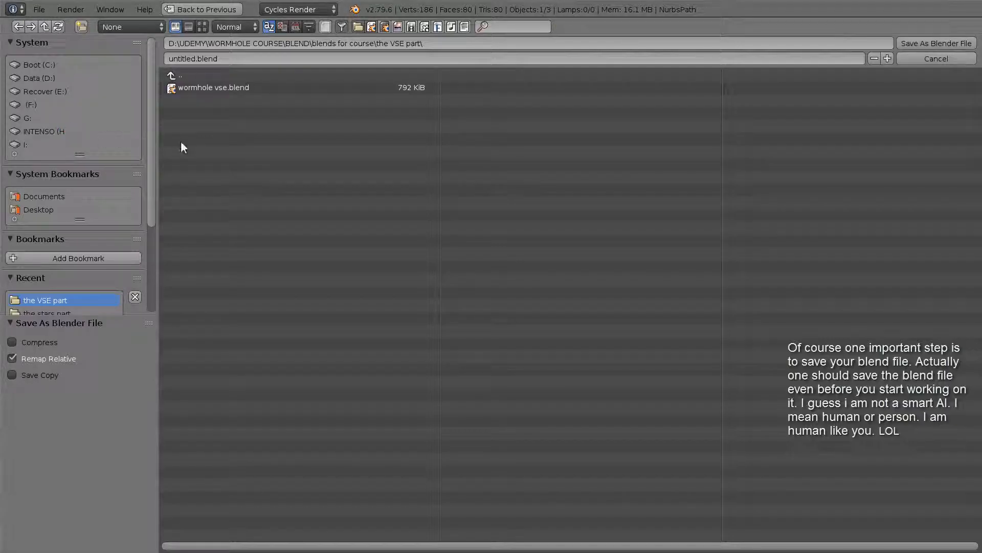
left_click(37, 210)
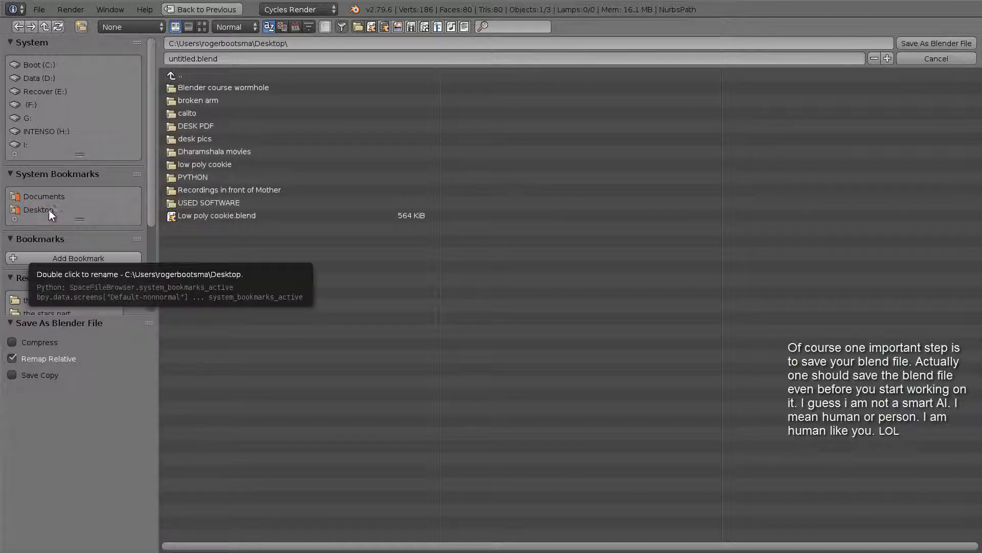
left_click(206, 85)
left_click(191, 59)
left_click_drag(196, 59, 163, 58)
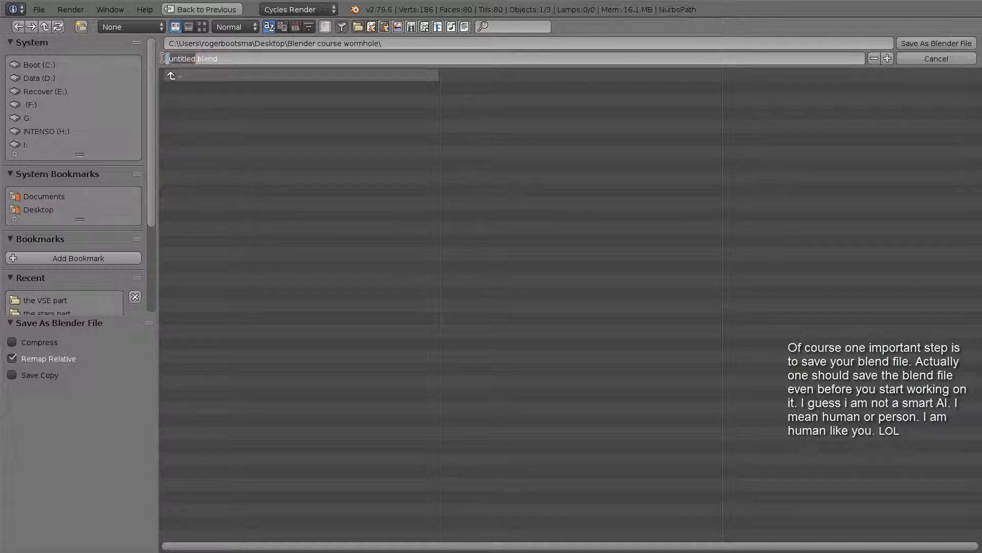
type("wormh")
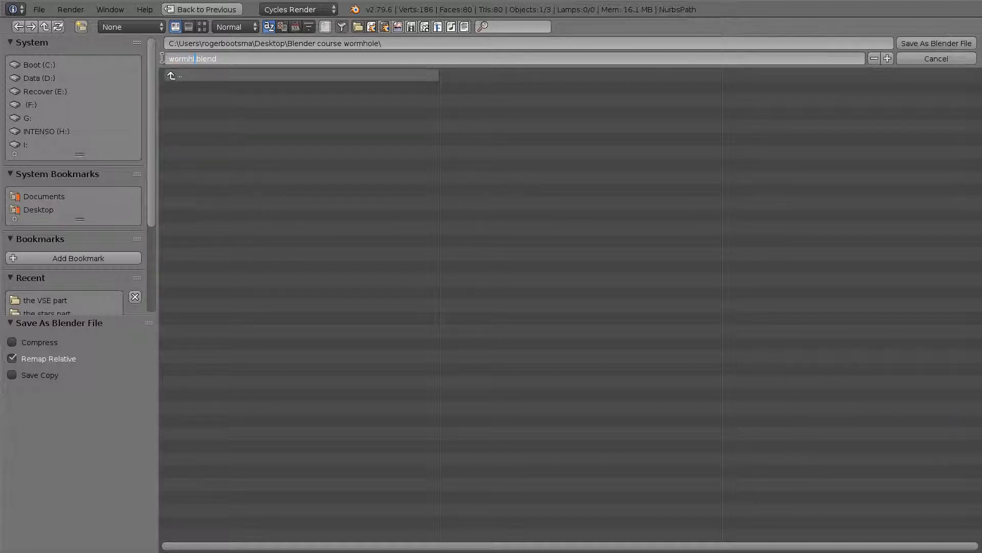
type("ole")
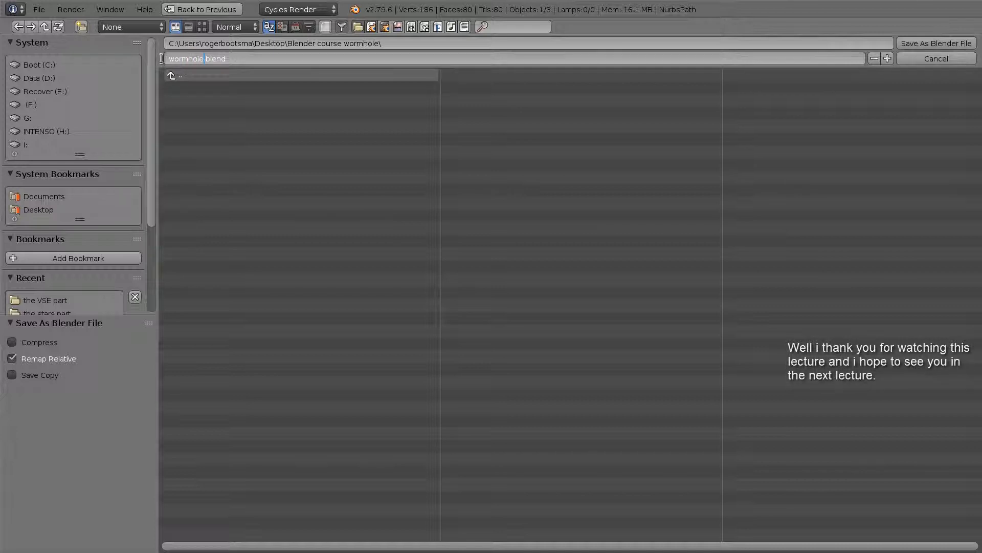
left_click(921, 43)
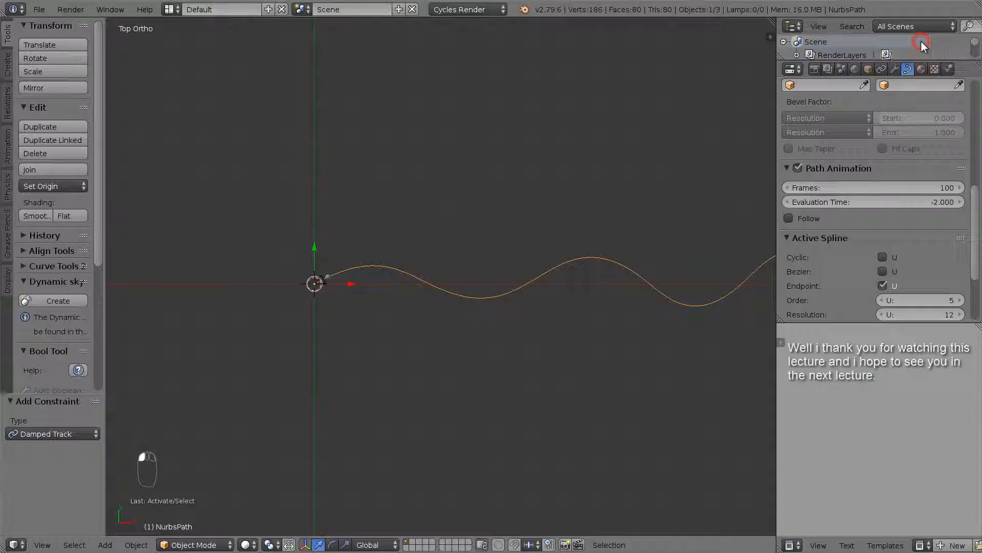